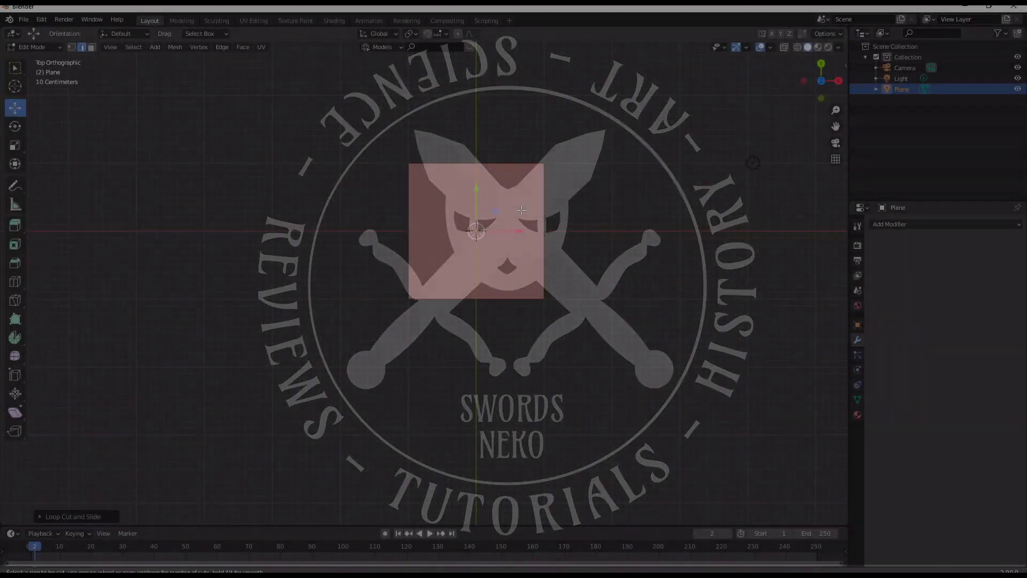
# Divide the plane into four faces with two crossing loop cuts, and rotate the whole mesh by 90° and another 45° into a diamond
pyautogui.click(472, 222)
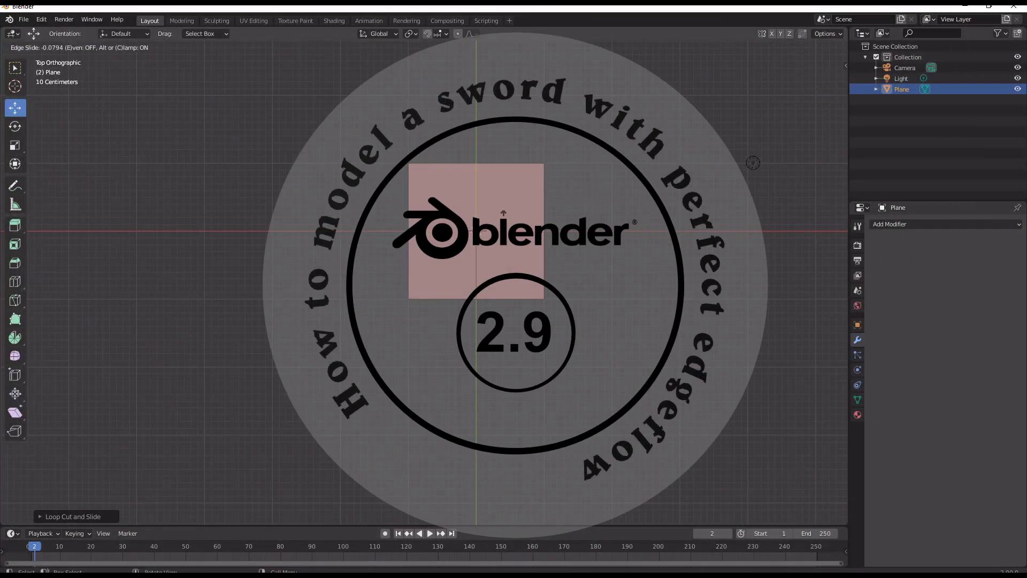
pyautogui.click(503, 213)
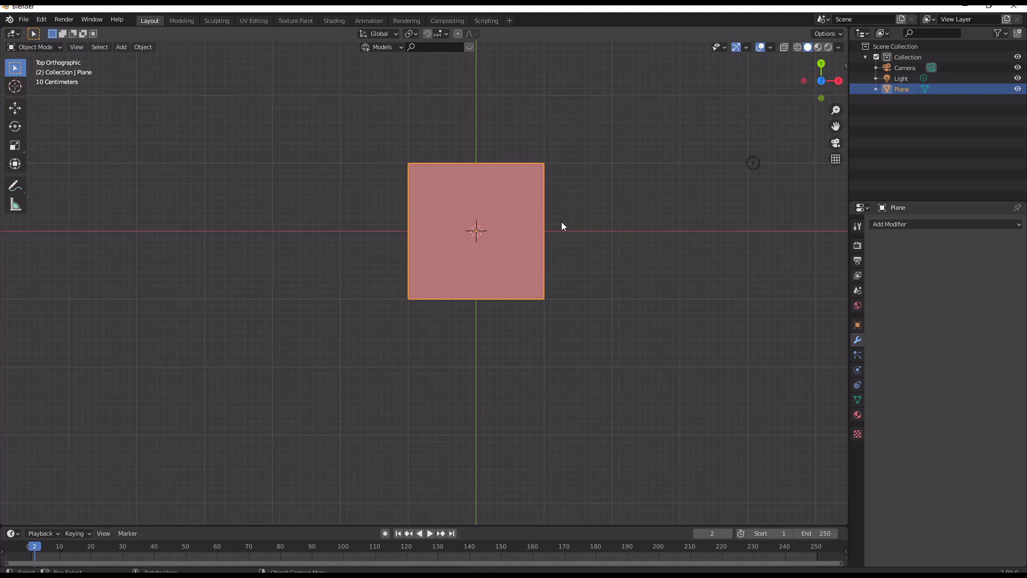
pyautogui.press('a')
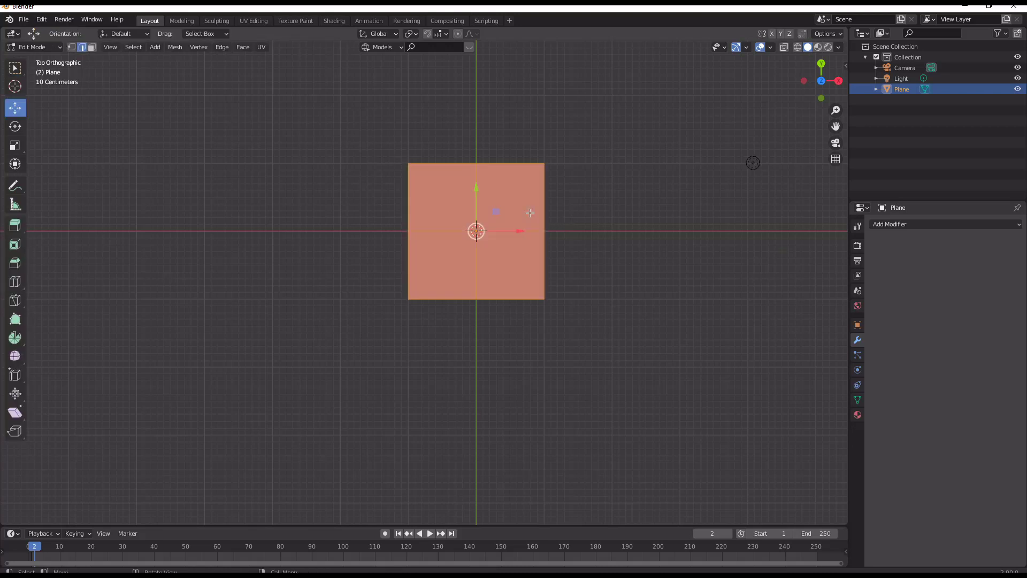
pyautogui.write('r90')
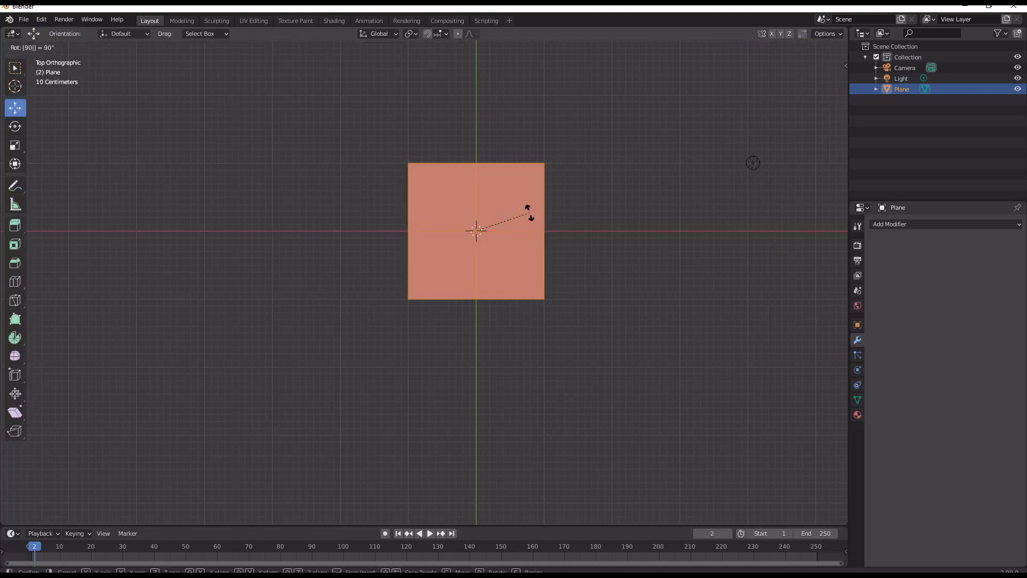
pyautogui.press('Return')
pyautogui.write('r45')
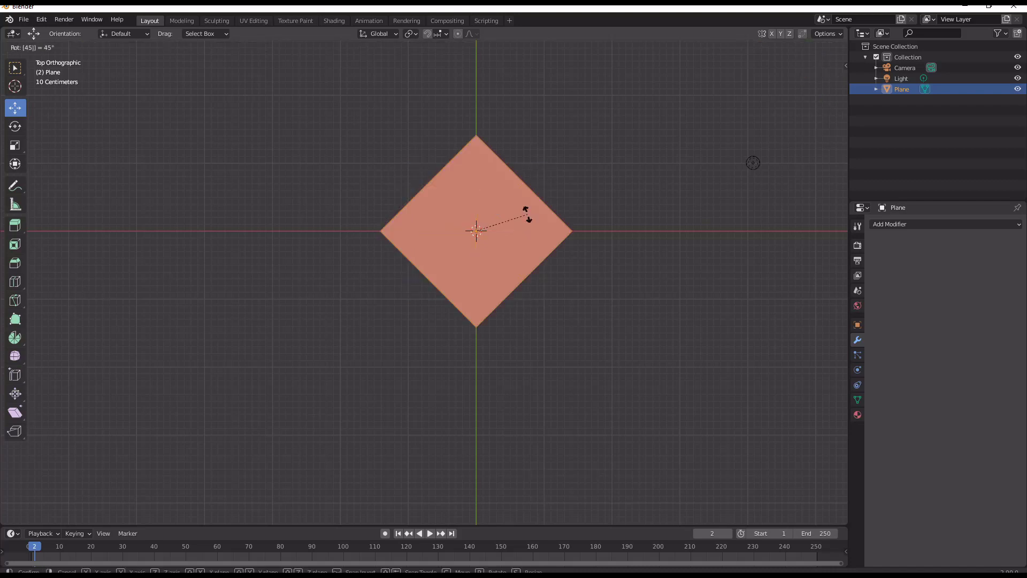
pyautogui.press('Return')
pyautogui.hotkey('alt', 'a')
# Extrude the diamond's two lower sides and move the new edges down along Y
pyautogui.scroll(2, 549, 249)
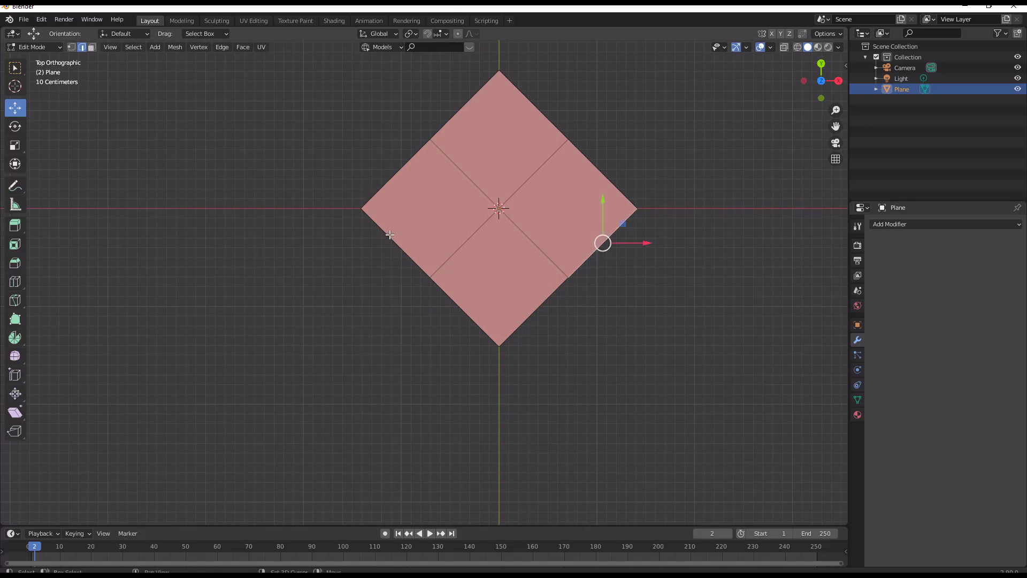
pyautogui.scroll(-2, 442, 294)
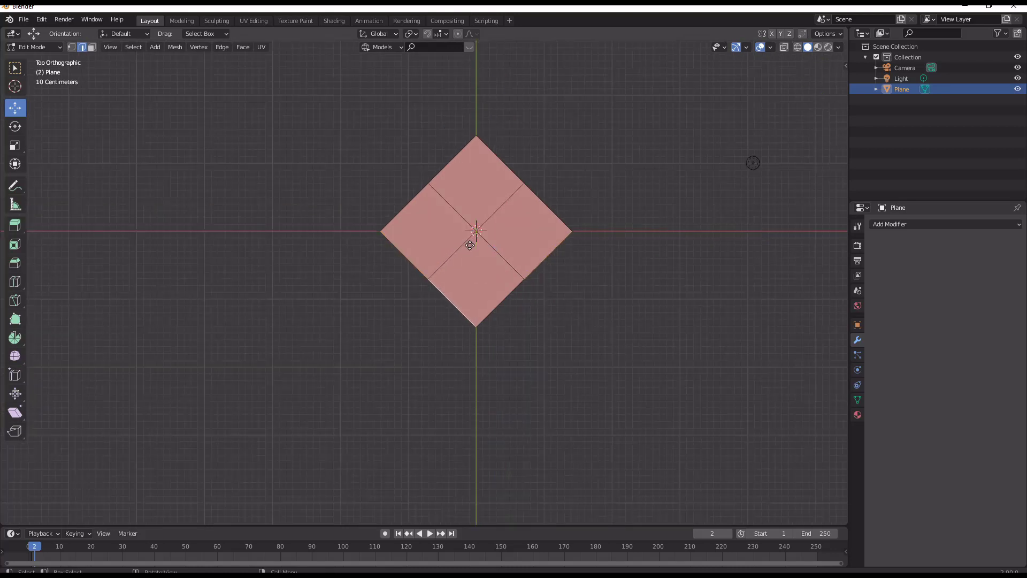
pyautogui.rightClick(481, 274)
pyautogui.hotkey('ctrl', 'z')
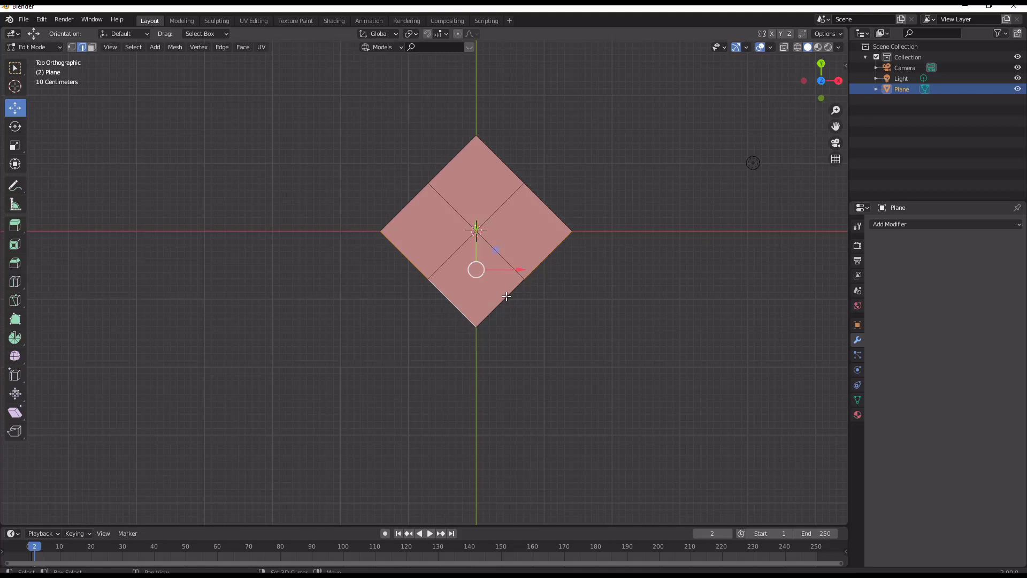
pyautogui.press('e')
pyautogui.rightClick(498, 327)
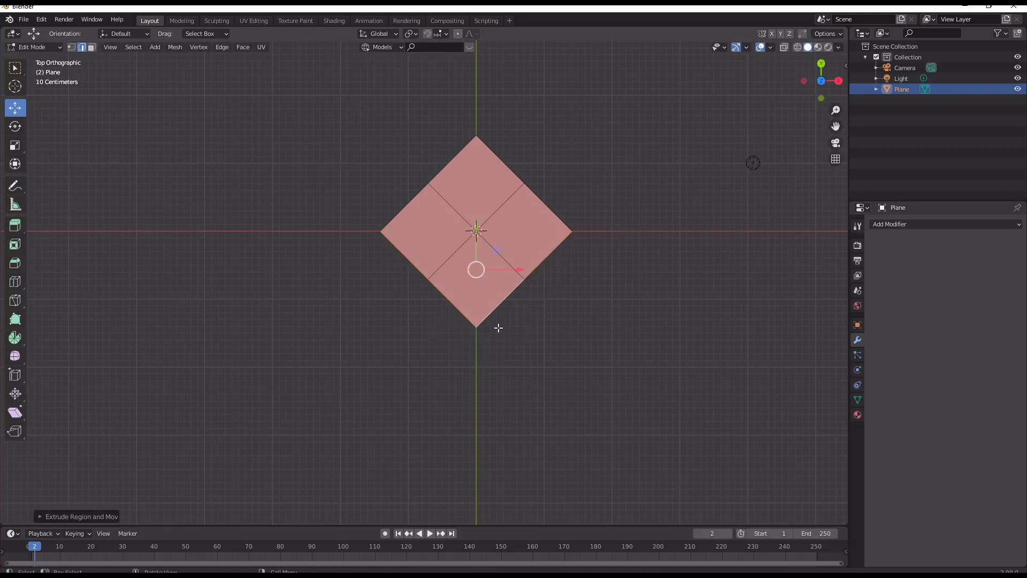
pyautogui.moveTo(477, 231); pyautogui.dragTo(478, 320)
# Flatten the extruded lower edges to 0 along Y and widen them along X so the outline becomes a triangle
pyautogui.press('s')
pyautogui.press('x')
pyautogui.press('z')
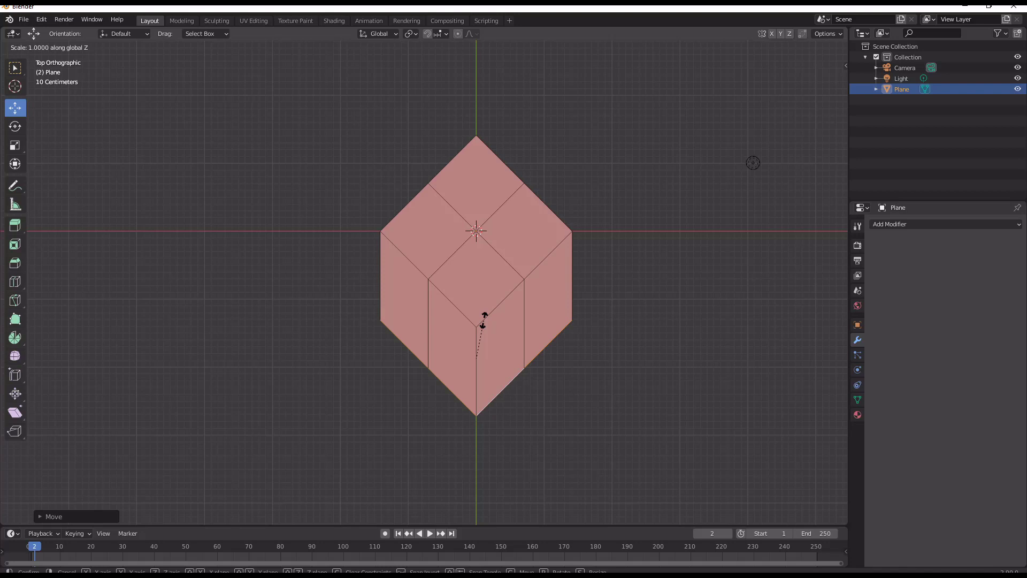
pyautogui.press('0')
pyautogui.press('Return')
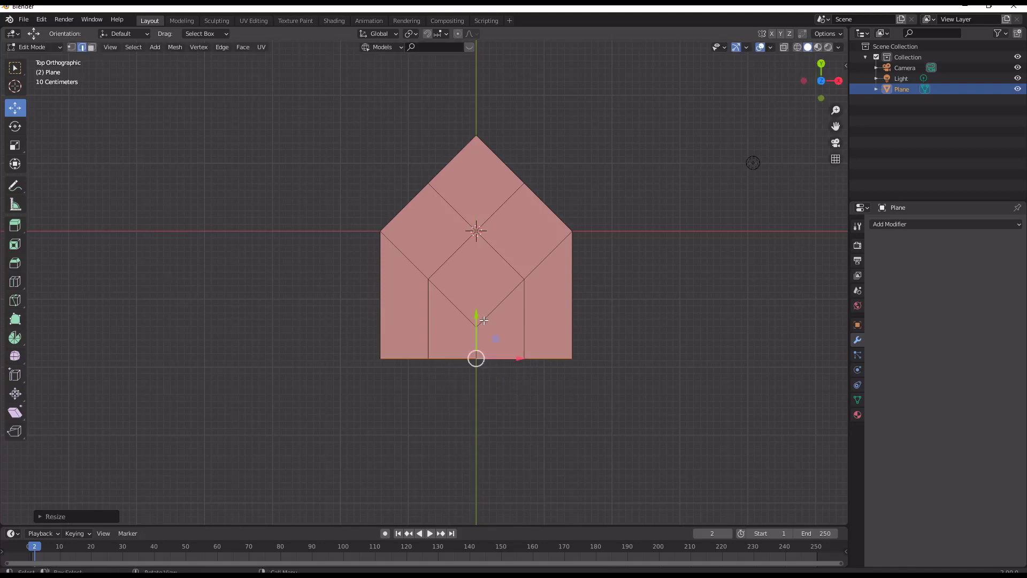
pyautogui.press('s')
pyautogui.press('x')
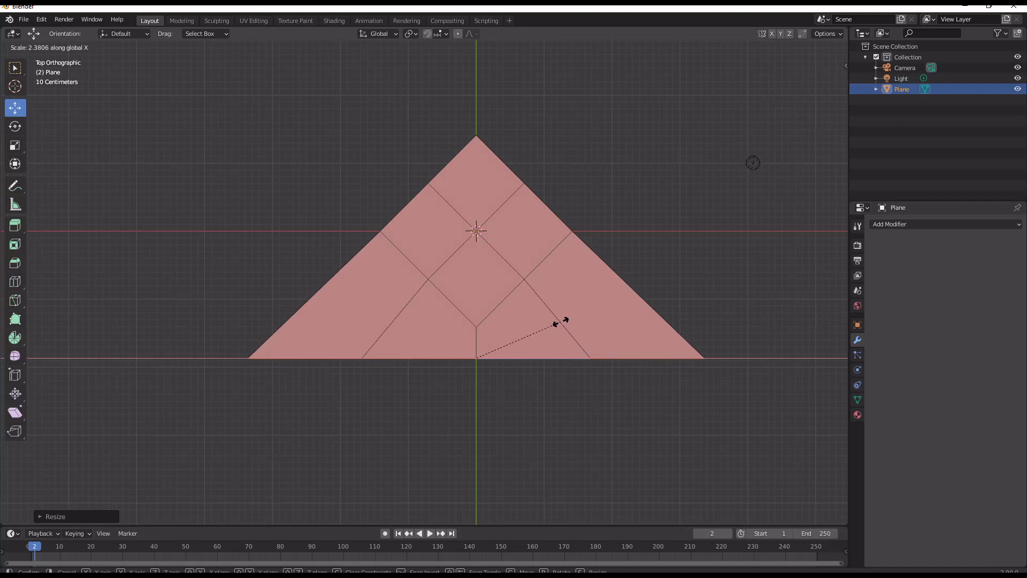
pyautogui.click(556, 321)
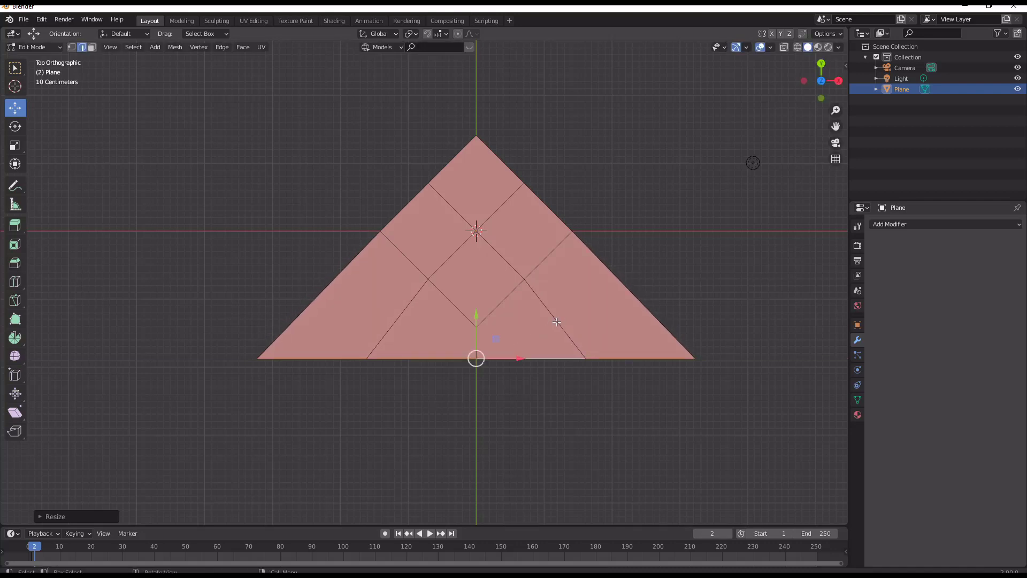
# Examine the triangle's outline and edge flow in angled and top views
pyautogui.press('Tab')
pyautogui.scroll(-4, 556, 322)
pyautogui.moveTo(534, 321); pyautogui.dragTo(410, 304, button='middle')
pyautogui.press('Tab')
pyautogui.press('KP_5')
pyautogui.scroll(6, 422, 300)
pyautogui.scroll(-4, 445, 287)
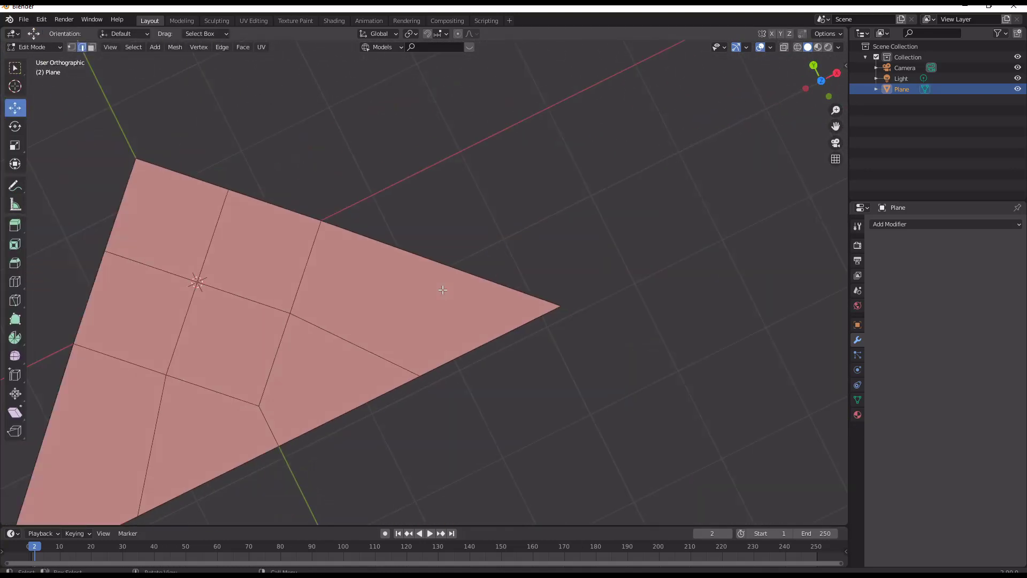
pyautogui.press('KP_7')
pyautogui.scroll(-2, 443, 290)
pyautogui.press('KP_5')
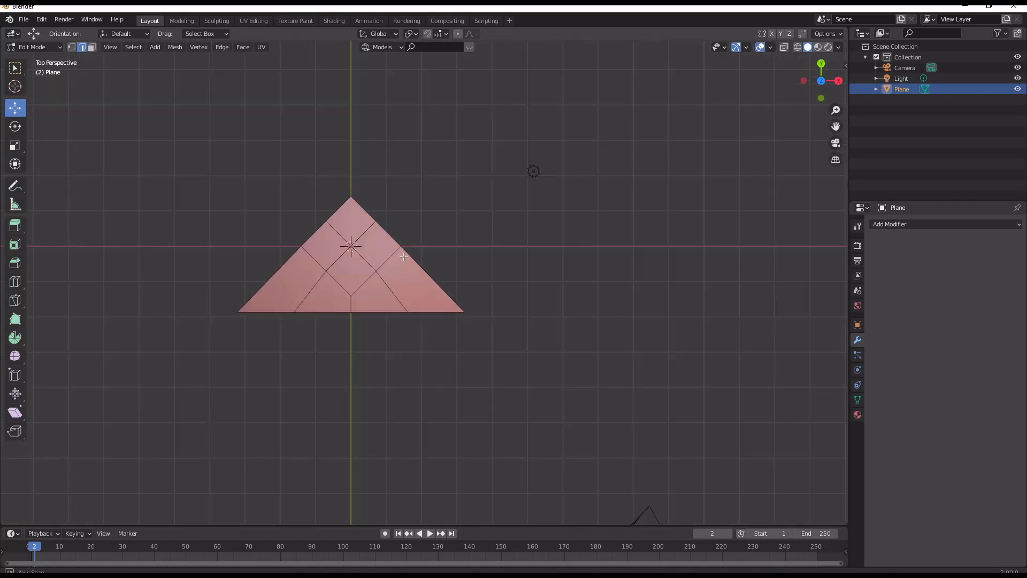
pyautogui.press('KP_5')
pyautogui.keyDown('shift'); pyautogui.moveTo(366, 254); pyautogui.dragTo(456, 303, button='middle'); pyautogui.keyUp('shift')
pyautogui.scroll(1, 456, 303)
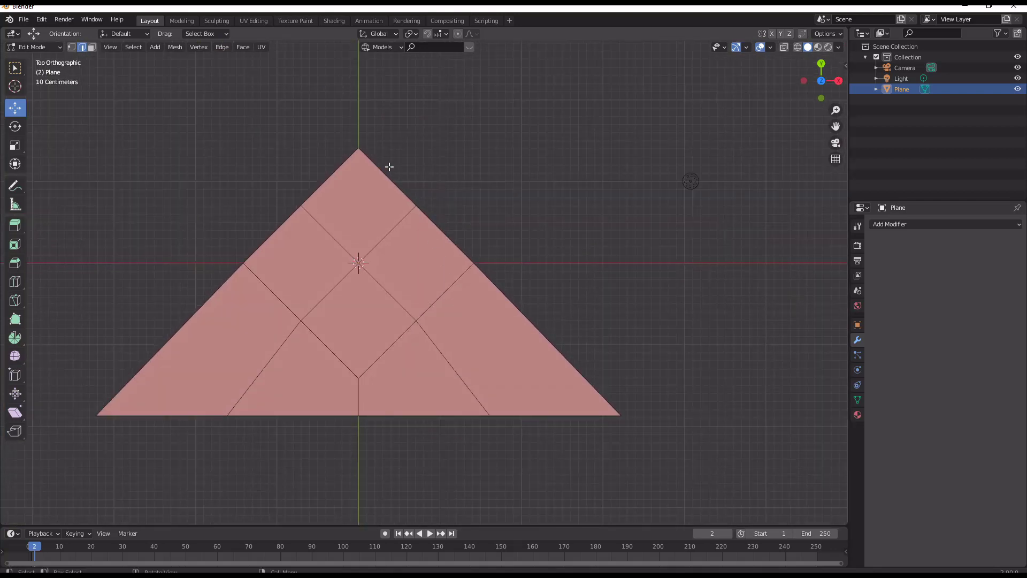
pyautogui.press('a')
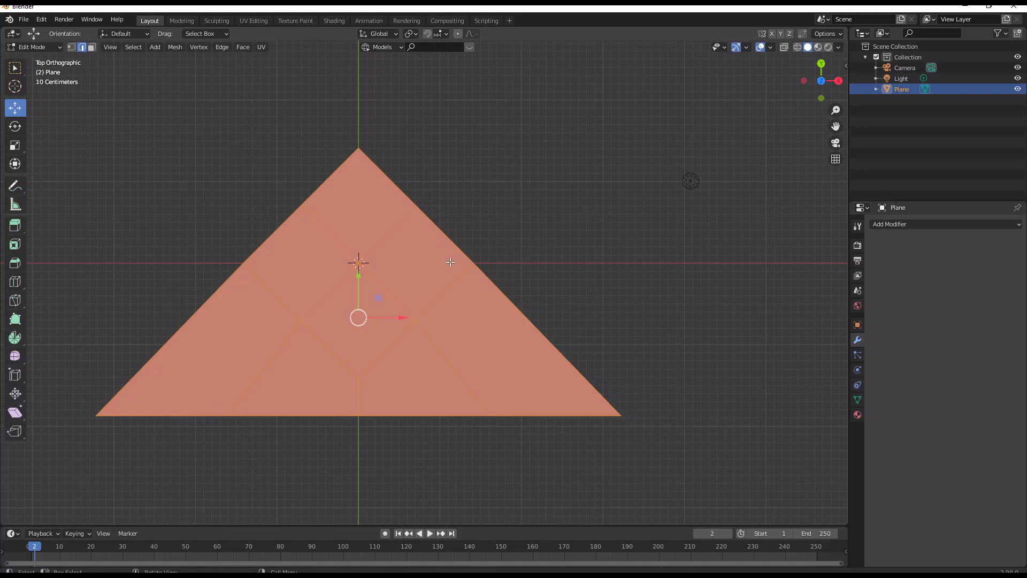
pyautogui.hotkey('alt', 'a')
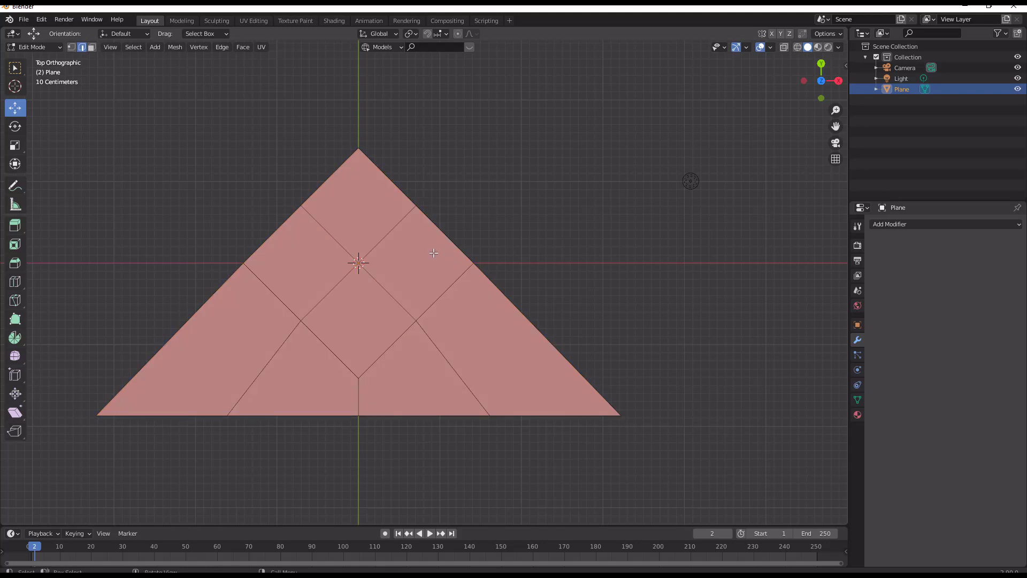
# Scale the entire triangle along X to about 0.23 to form a narrow sword tip
pyautogui.scroll(-3, 516, 322)
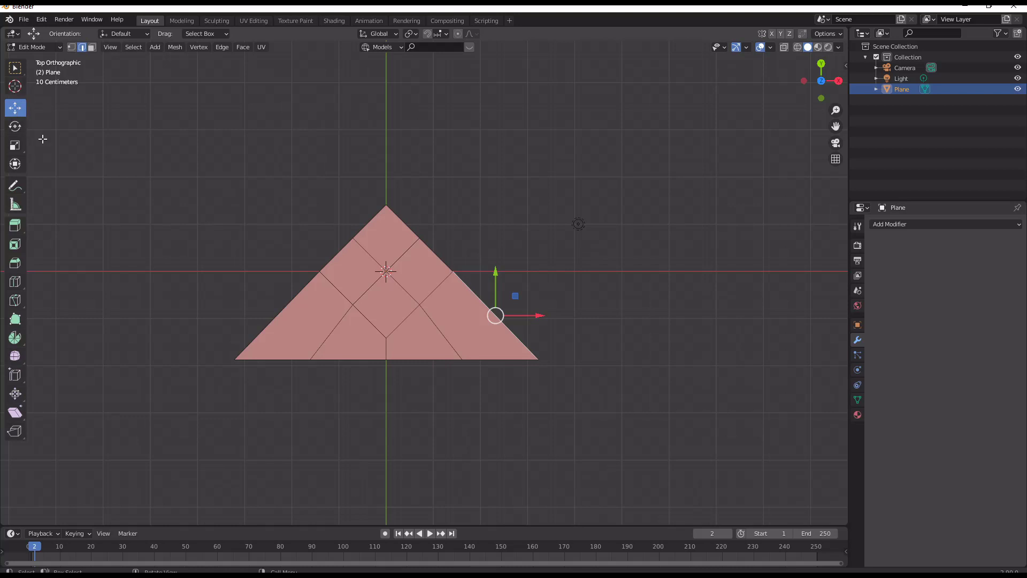
pyautogui.press('a')
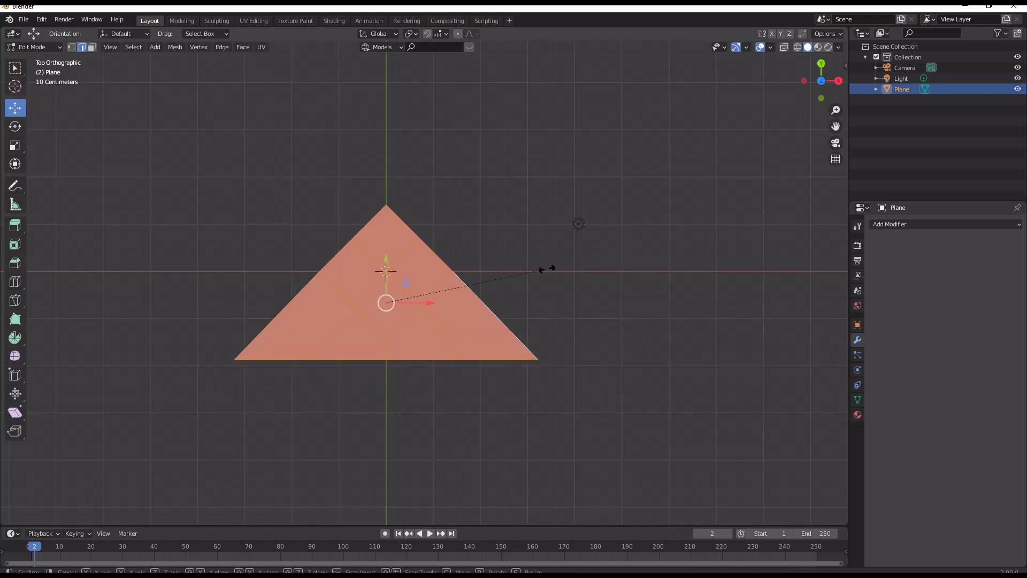
pyautogui.press('s')
pyautogui.press('x')
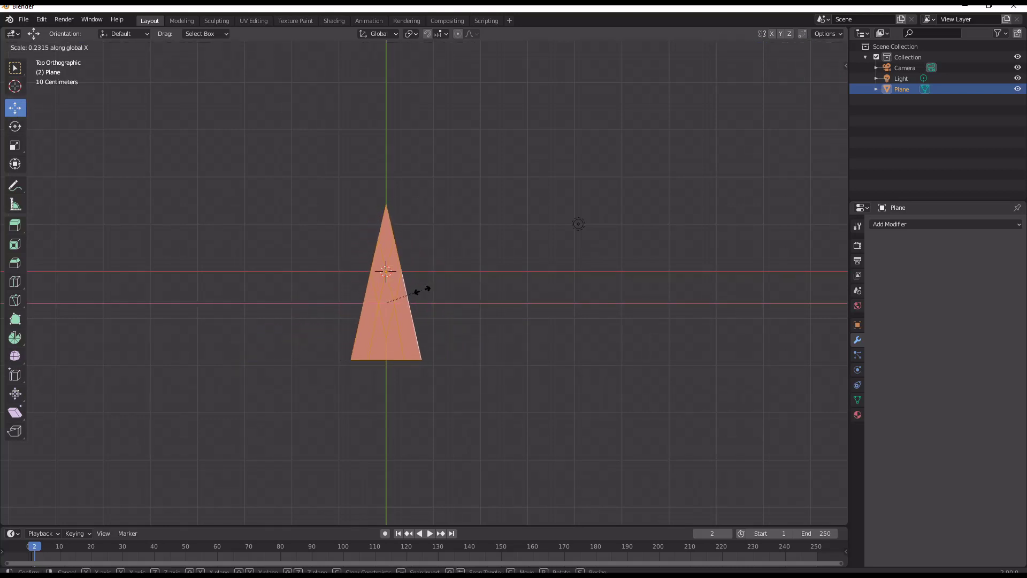
pyautogui.click(422, 290)
# Extrude the base edges of the tip straight down along Y into a long, parallel-sided blade
pyautogui.hotkey('alt', 'a')
pyautogui.keyDown('shift'); pyautogui.moveTo(351, 351); pyautogui.dragTo(377, 258, button='middle'); pyautogui.keyUp('shift')
pyautogui.press('b')
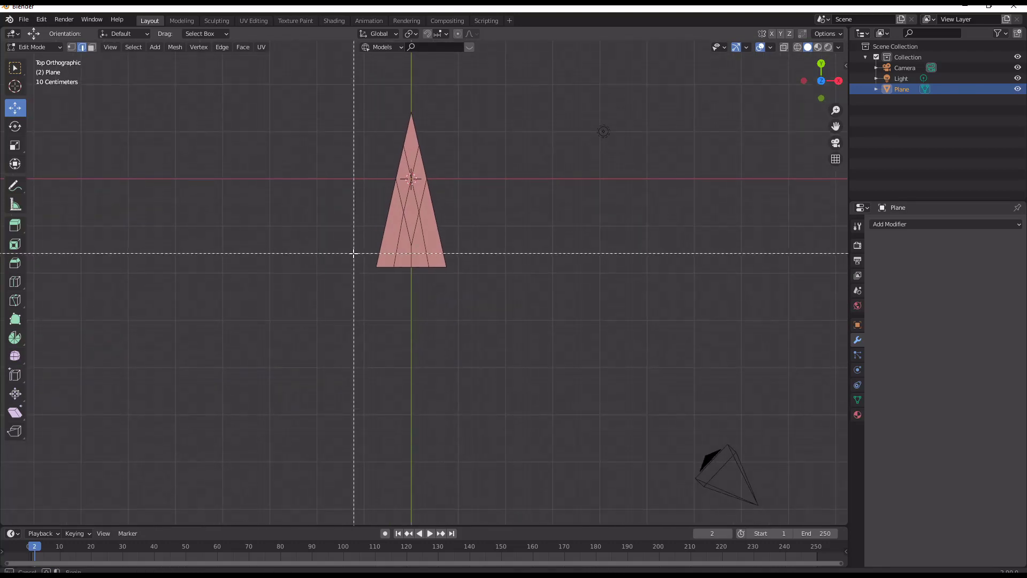
pyautogui.moveTo(353, 253); pyautogui.dragTo(539, 303)
pyautogui.press('e')
pyautogui.rightClick(429, 355)
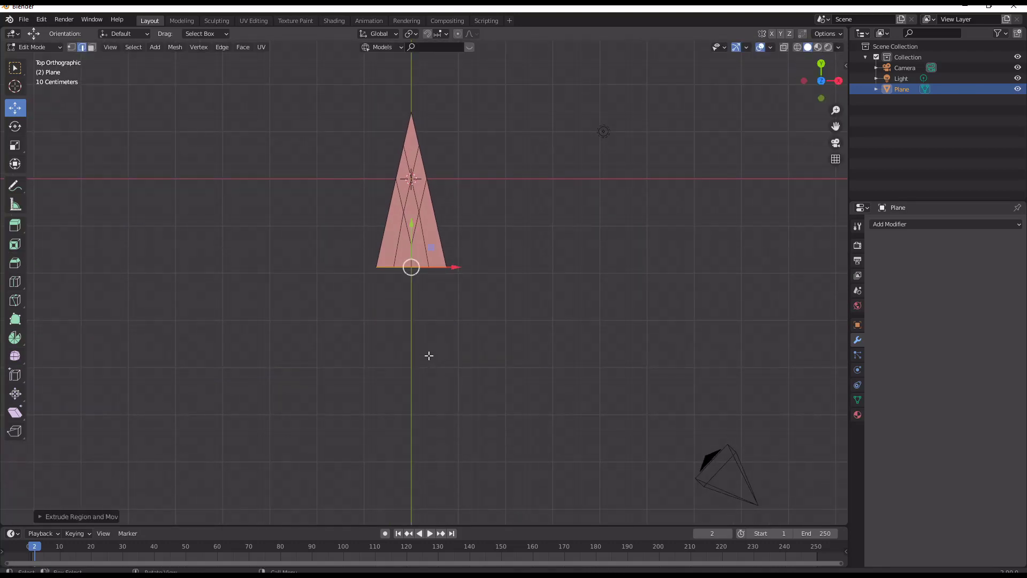
pyautogui.scroll(-2, 428, 295)
pyautogui.moveTo(411, 227); pyautogui.dragTo(415, 434)
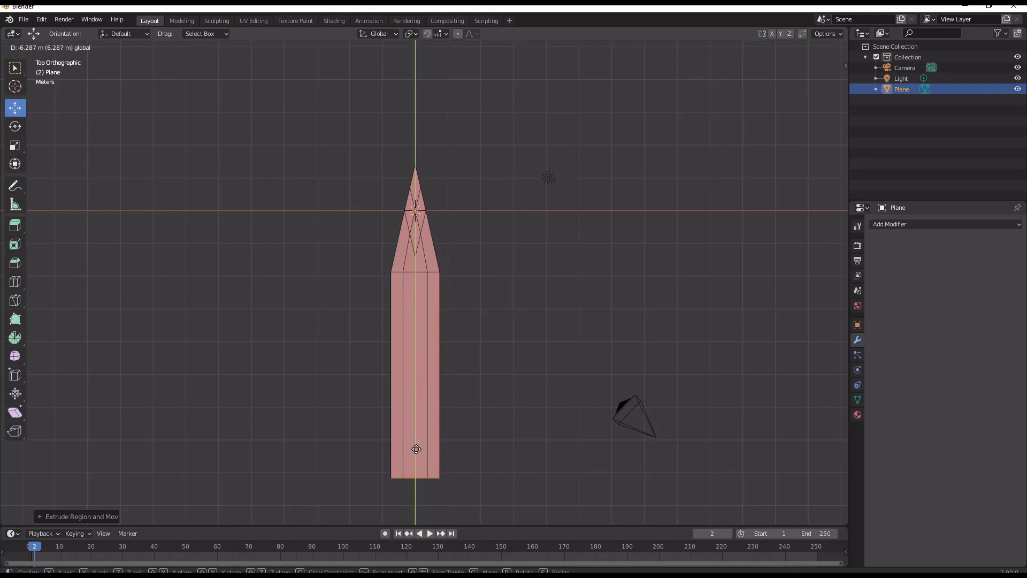
pyautogui.keyDown('shift'); pyautogui.moveTo(415, 435); pyautogui.dragTo(453, 250, button='middle'); pyautogui.keyUp('shift')
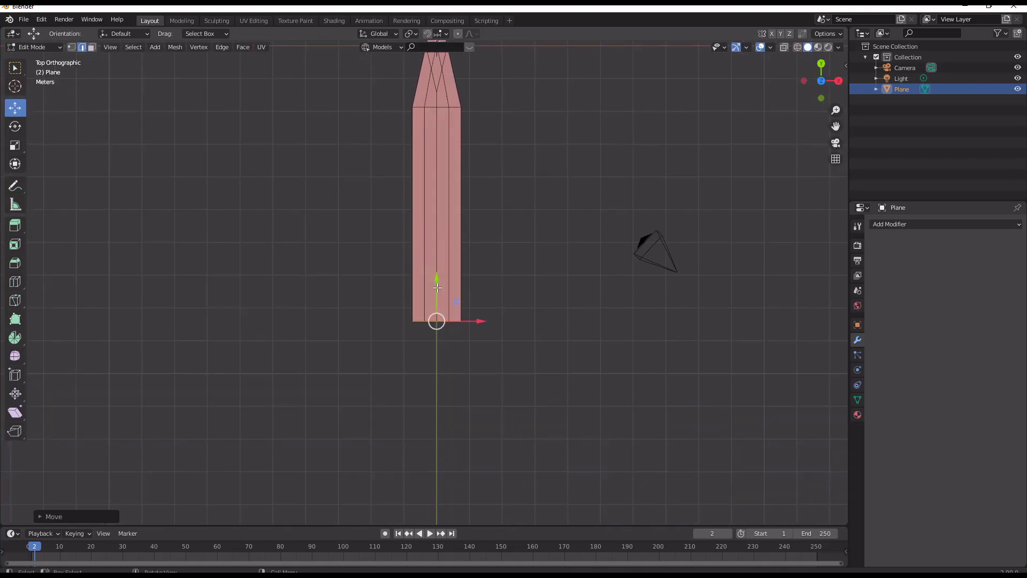
pyautogui.moveTo(437, 287); pyautogui.dragTo(440, 456)
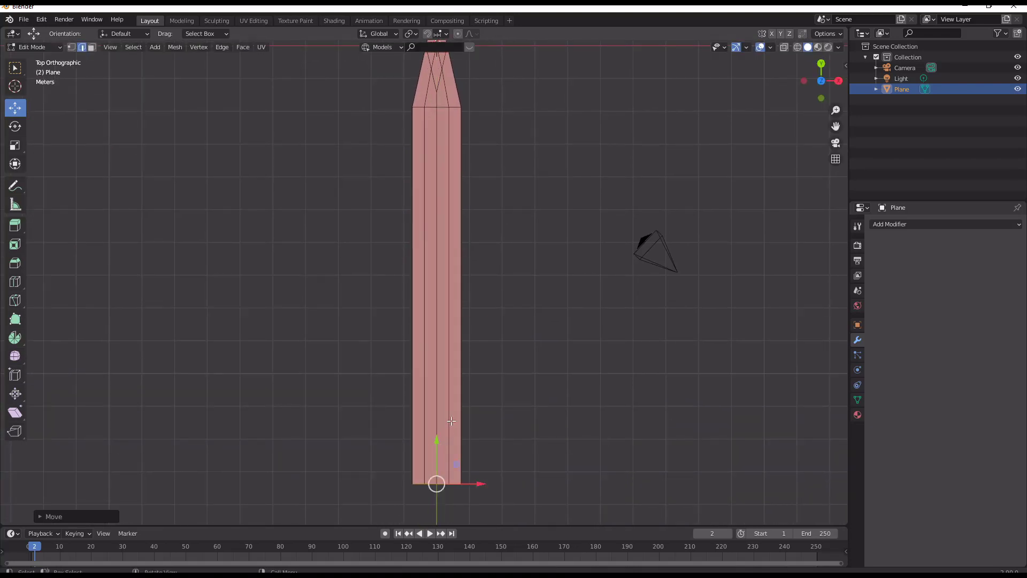
# Extrude the whole flat blade upward to give it thickness, and lower the top faces slightly to thin it
pyautogui.moveTo(439, 452); pyautogui.dragTo(497, 392, button='middle')
pyautogui.scroll(6, 497, 392)
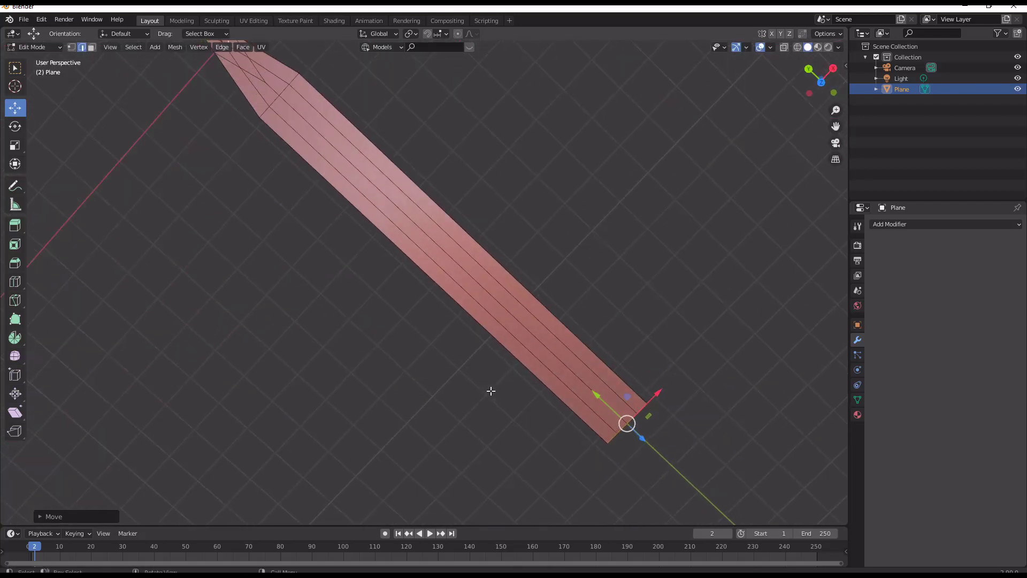
pyautogui.press('a')
pyautogui.moveTo(413, 398); pyautogui.dragTo(447, 375, button='middle')
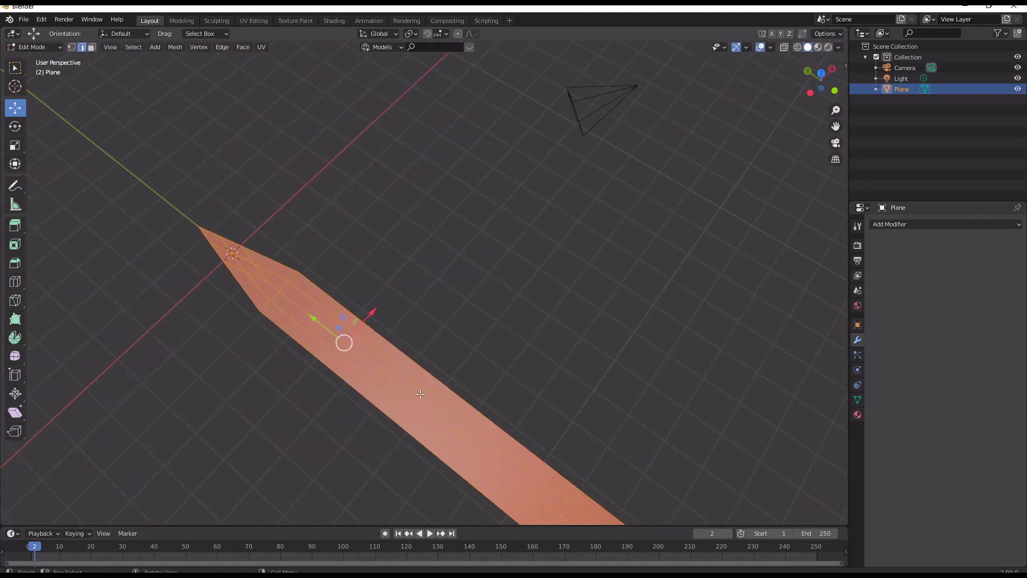
pyautogui.press('e')
pyautogui.click(421, 385)
pyautogui.moveTo(358, 408); pyautogui.dragTo(443, 333, button='middle')
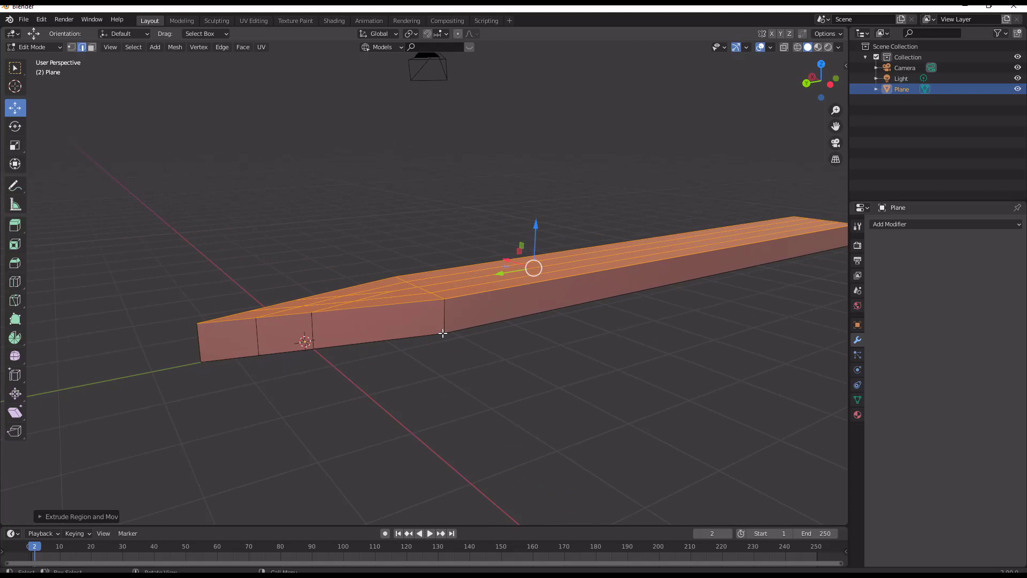
pyautogui.moveTo(537, 236); pyautogui.dragTo(537, 251)
# Add a centred loop cut along the blade's side walls and fatten it outward to form a sharp cutting edge
pyautogui.press('a')
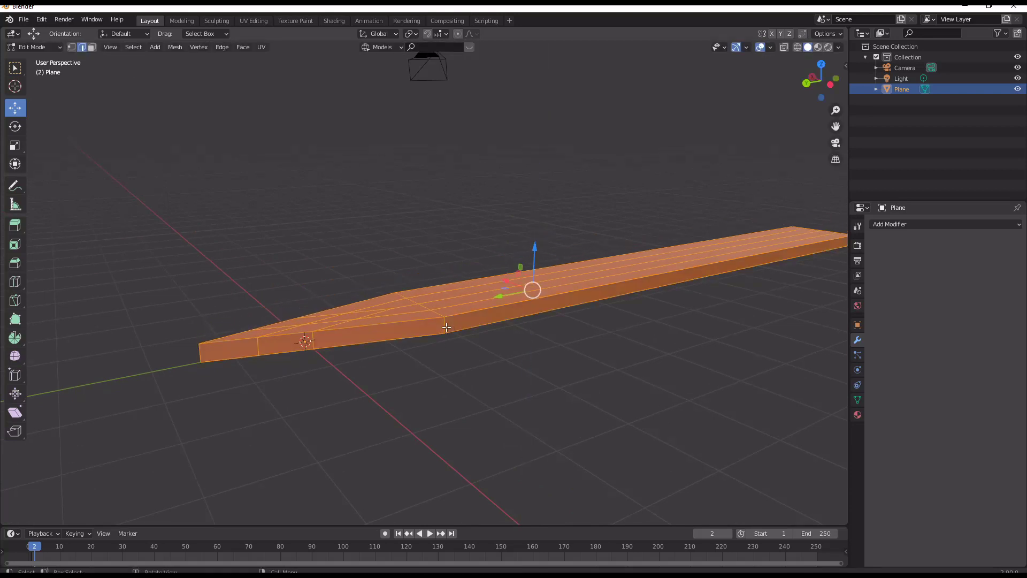
pyautogui.press('a')
pyautogui.hotkey('ctrl', 'r')
pyautogui.click(444, 325)
pyautogui.rightClick(444, 324)
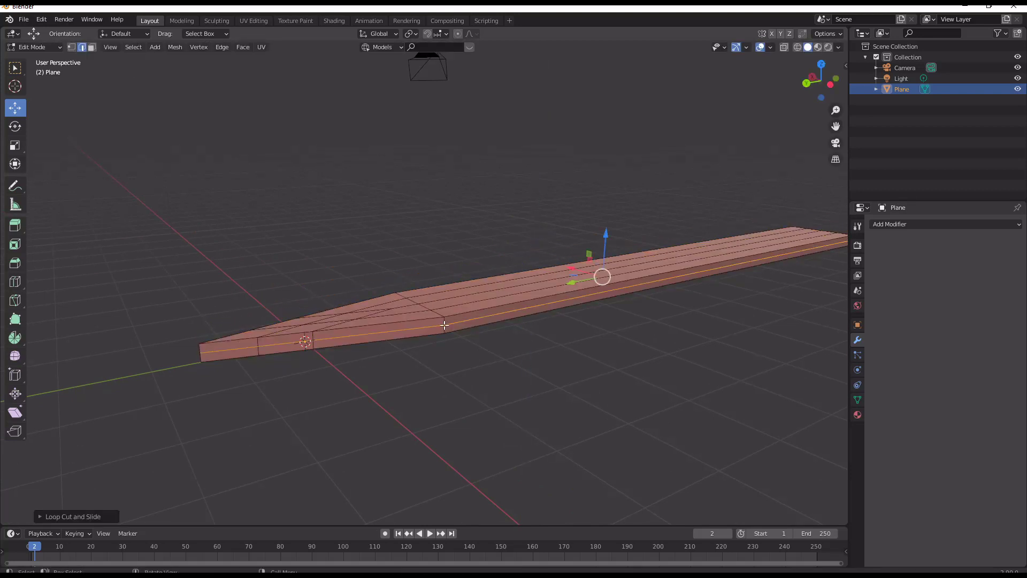
pyautogui.hotkey('alt', 's')
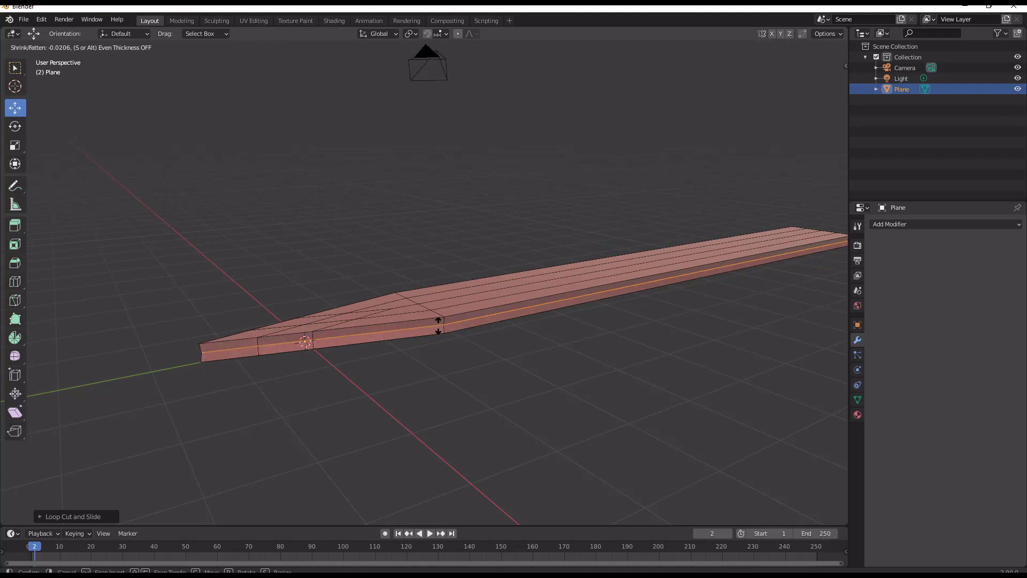
pyautogui.click(428, 320)
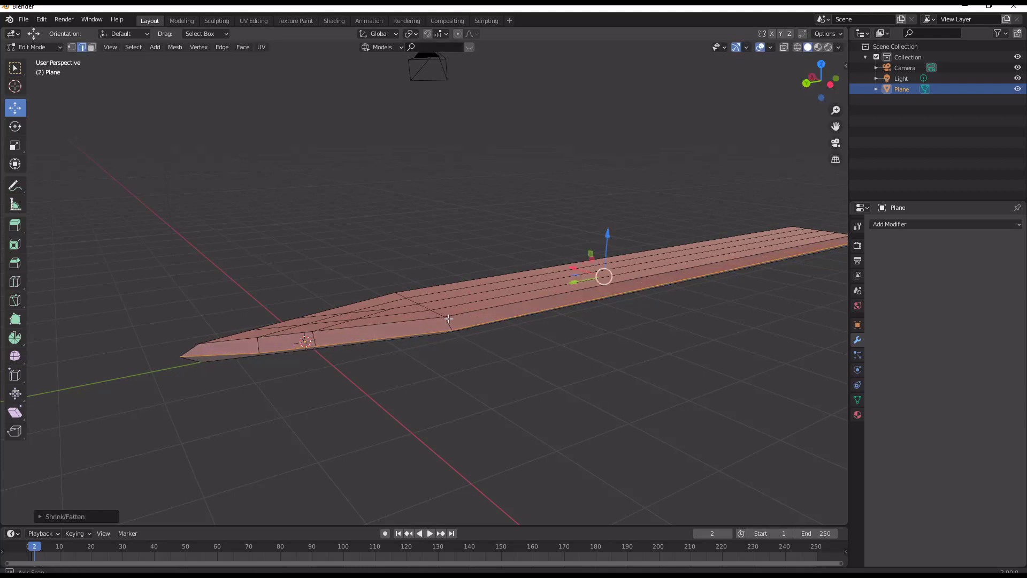
# Add a loop cut across the blade's straight section and move it along Y towards the tip
pyautogui.scroll(3, 406, 383)
pyautogui.moveTo(428, 319); pyautogui.dragTo(422, 257, button='middle')
pyautogui.press('a')
pyautogui.press('a')
pyautogui.click(422, 265)
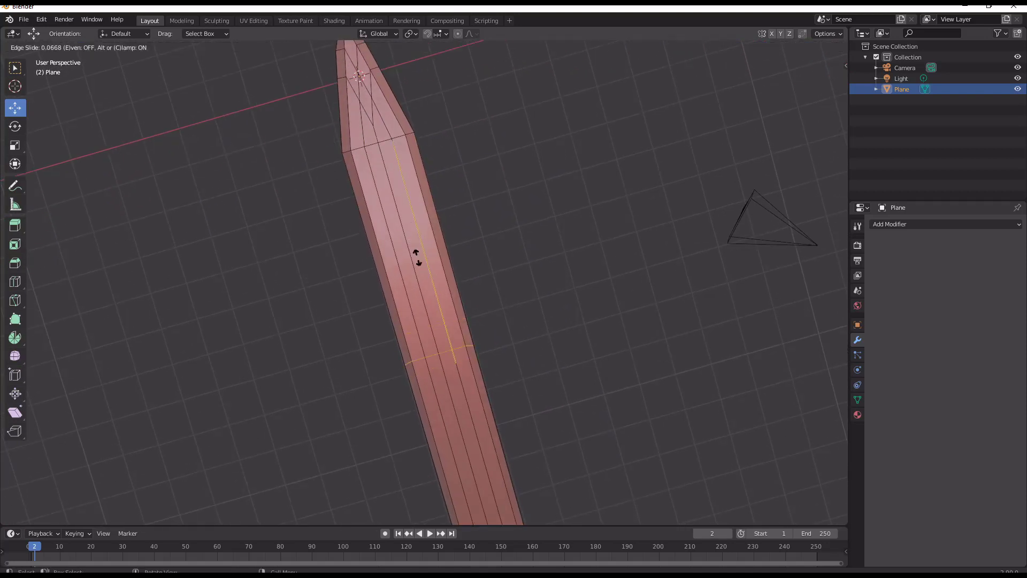
pyautogui.rightClick(441, 312)
pyautogui.keyDown('shift'); pyautogui.moveTo(478, 357); pyautogui.dragTo(442, 165, button='middle'); pyautogui.keyUp('shift')
pyautogui.moveTo(395, 141); pyautogui.dragTo(387, 117)
pyautogui.keyDown('shift'); pyautogui.moveTo(409, 164); pyautogui.dragTo(445, 253, button='middle'); pyautogui.keyUp('shift')
pyautogui.scroll(2, 445, 252)
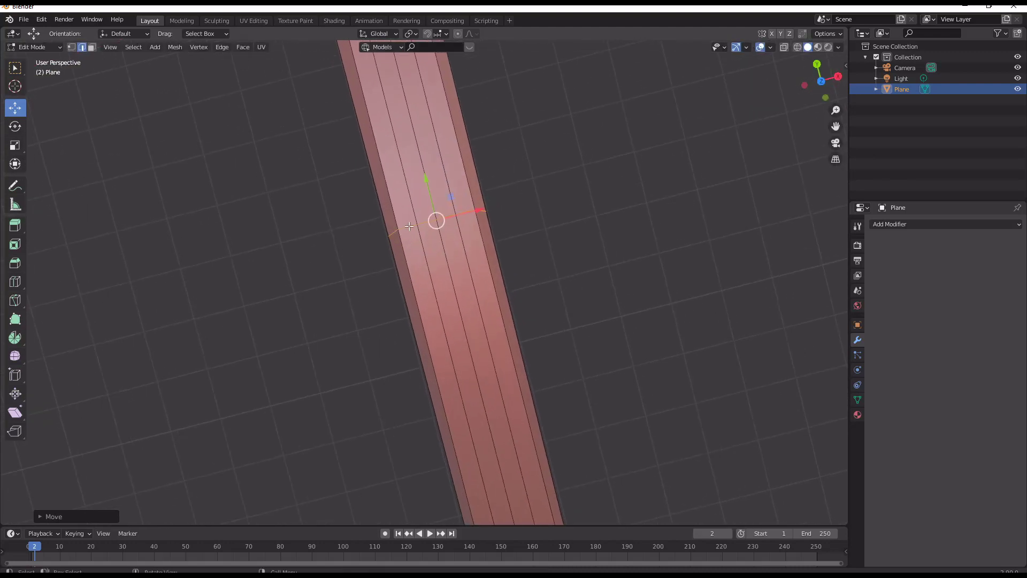
# Move the centre vertices of the cross loop along Y towards the blade's tip to form a pointed arrow shape
pyautogui.press('KP_7')
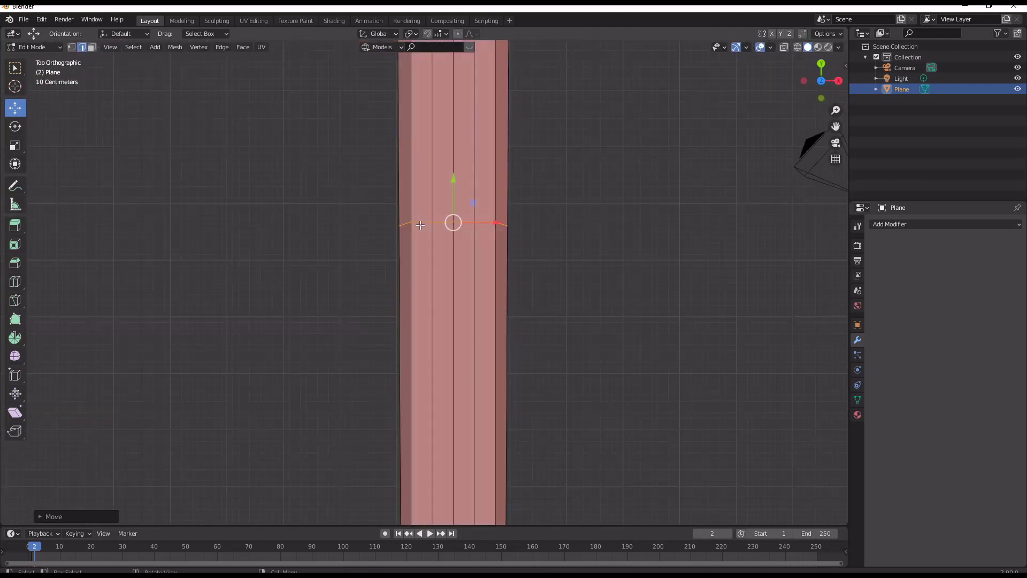
pyautogui.press('z')
pyautogui.click(354, 226)
pyautogui.hotkey('alt', 'a')
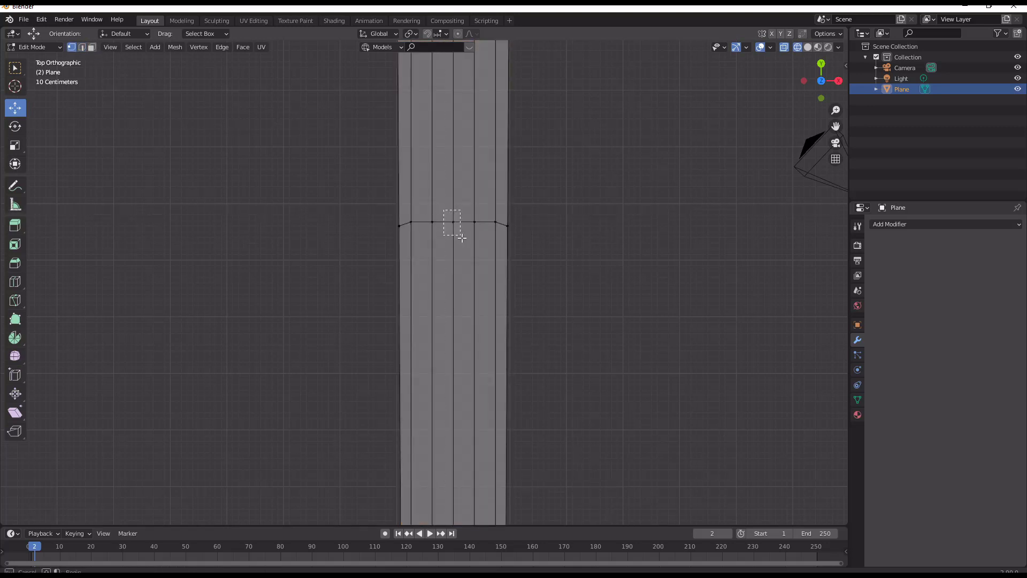
pyautogui.click(453, 222)
pyautogui.moveTo(453, 177); pyautogui.dragTo(454, 159)
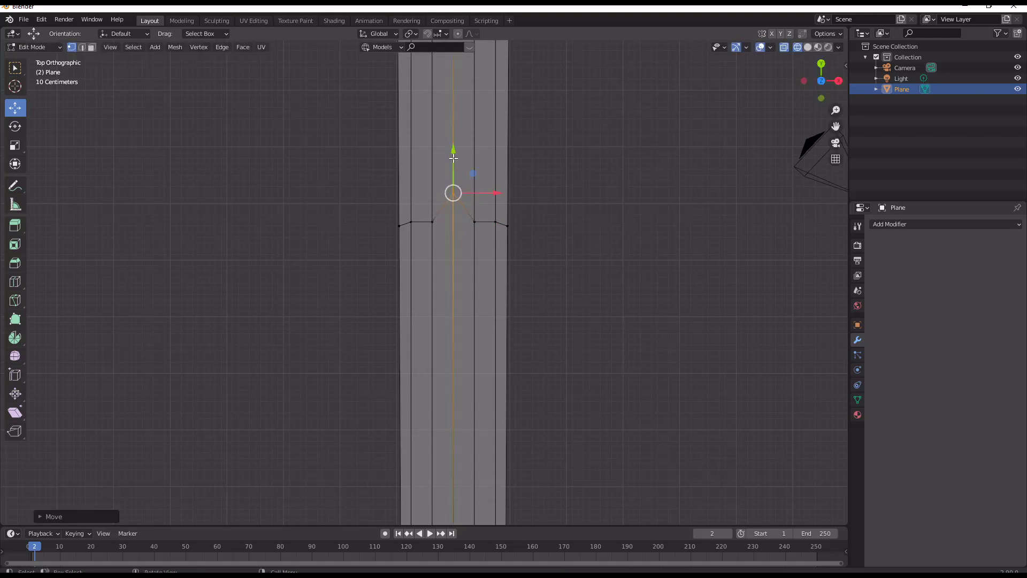
pyautogui.press('a')
pyautogui.press('a')
pyautogui.scroll(-3, 476, 179)
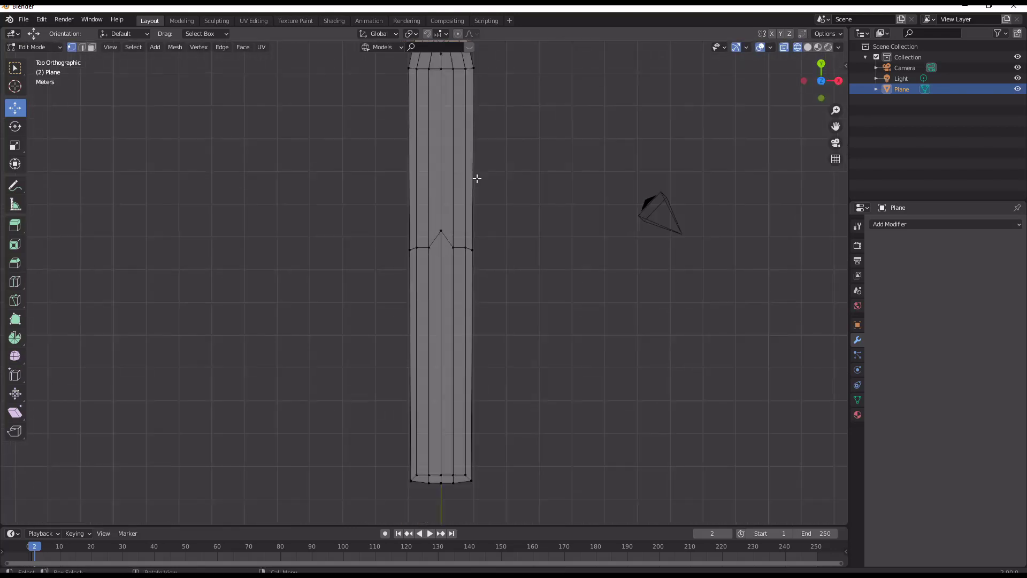
pyautogui.scroll(-2, 477, 179)
pyautogui.scroll(2, 477, 180)
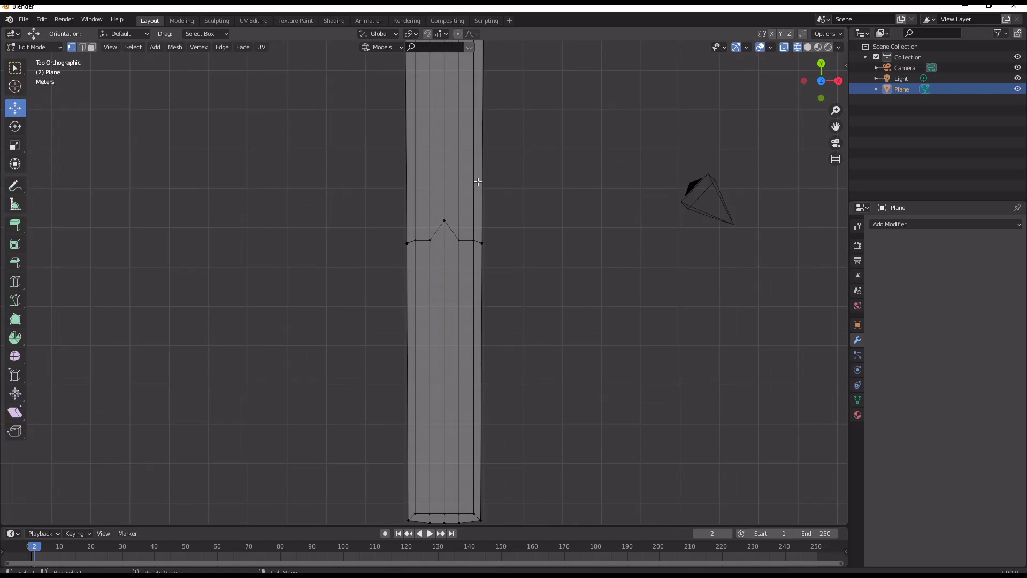
# Inset the centre faces behind the pointed loop on both blade sides by about 0.12 m, sinking them about 0.08 m to form a fuller
pyautogui.moveTo(455, 206)
pyautogui.mouseDown(button='middle')
pyautogui.moveTo(451, 219)
pyautogui.moveTo(518, 167)
pyautogui.moveTo(504, 215)
pyautogui.moveTo(449, 301)
pyautogui.mouseUp(button='middle')
pyautogui.press('z')
pyautogui.click(554, 197)
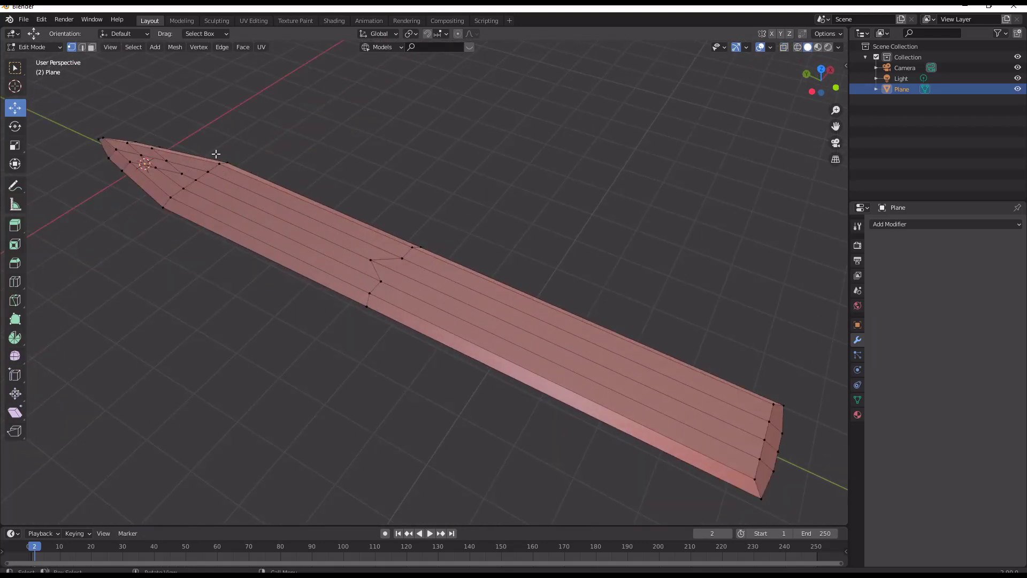
pyautogui.click(464, 300)
pyautogui.moveTo(466, 302); pyautogui.dragTo(481, 318, button='middle')
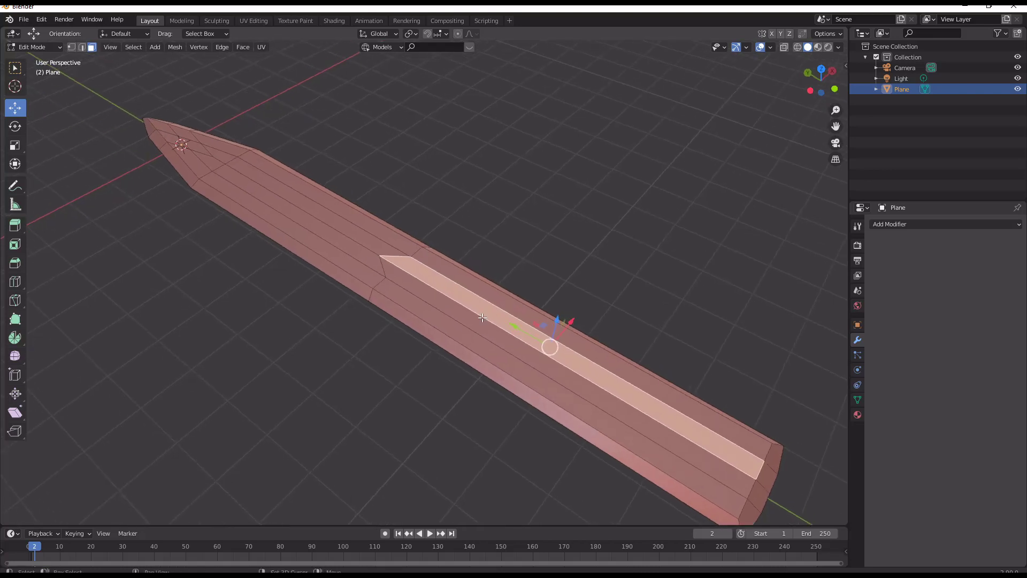
pyautogui.keyDown('shift'); pyautogui.click(470, 322); pyautogui.keyUp('shift')
pyautogui.moveTo(458, 369); pyautogui.dragTo(424, 269, button='middle')
pyautogui.keyDown('shift'); pyautogui.click(428, 330); pyautogui.keyUp('shift')
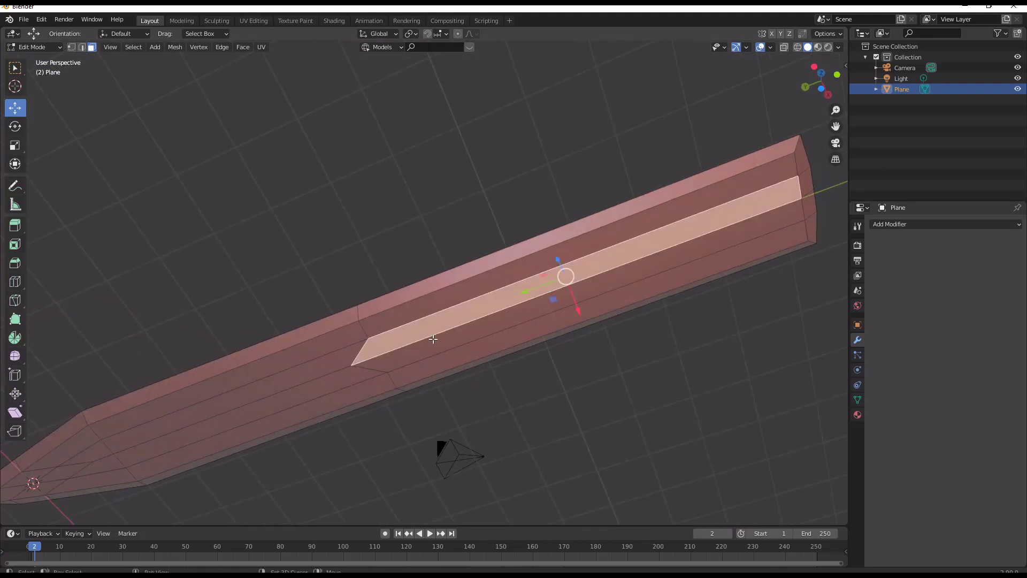
pyautogui.keyDown('shift'); pyautogui.click(433, 339); pyautogui.keyUp('shift')
pyautogui.moveTo(487, 287)
pyautogui.mouseDown(button='middle')
pyautogui.moveTo(453, 406)
pyautogui.moveTo(474, 367)
pyautogui.moveTo(471, 295)
pyautogui.mouseUp(button='middle')
pyautogui.scroll(1, 502, 296)
pyautogui.press('i')
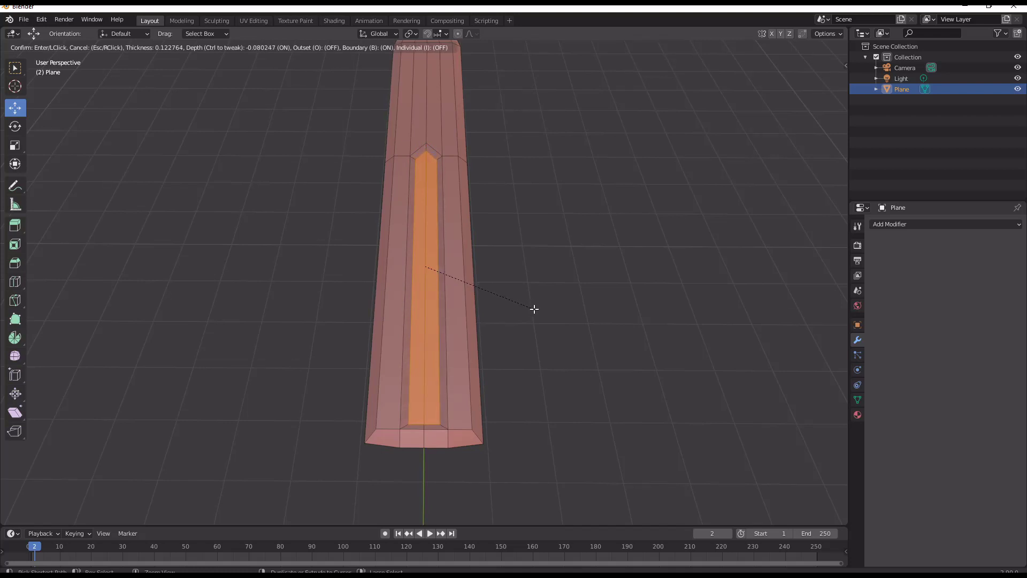
pyautogui.click(534, 308)
# Apply a level 2 Catmull-Clark subdivision modifier to the blade and return to mesh editing
pyautogui.press('Tab')
pyautogui.moveTo(498, 335); pyautogui.dragTo(666, 360, button='middle')
pyautogui.scroll(3, 361, 331)
pyautogui.keyDown('ctrl'); pyautogui.hscroll(-2, 362, 332); pyautogui.keyUp('ctrl')
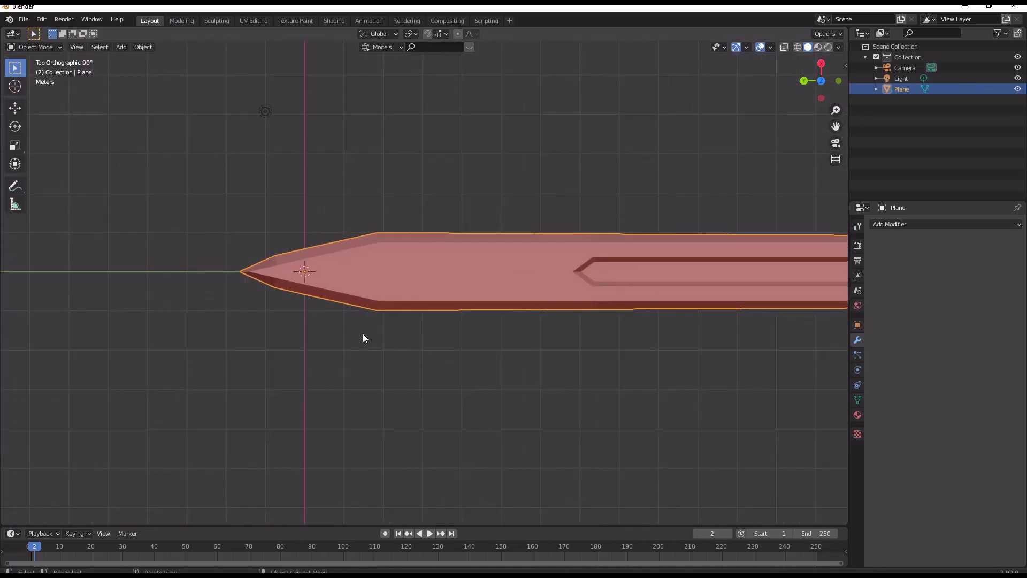
pyautogui.hotkey('ctrl', '2')
pyautogui.scroll(1, 380, 336)
pyautogui.press('Tab')
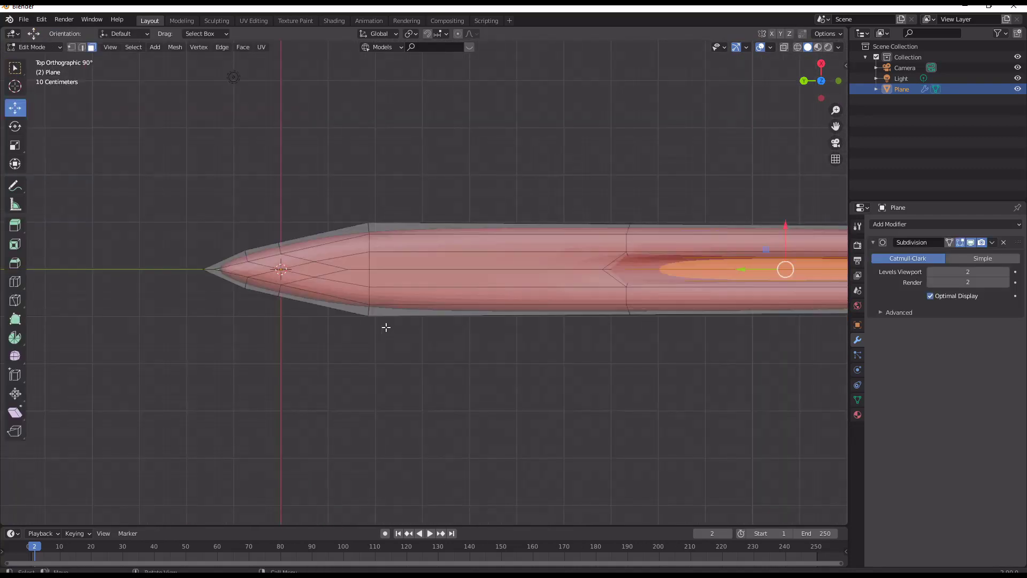
# Add a supporting loop cut across the blade and slide it close to the cross loop at the fuller's point
pyautogui.keyDown('shift'); pyautogui.moveTo(603, 304); pyautogui.dragTo(525, 310, button='middle'); pyautogui.keyUp('shift')
pyautogui.hotkey('ctrl', 'r')
pyautogui.click(602, 241)
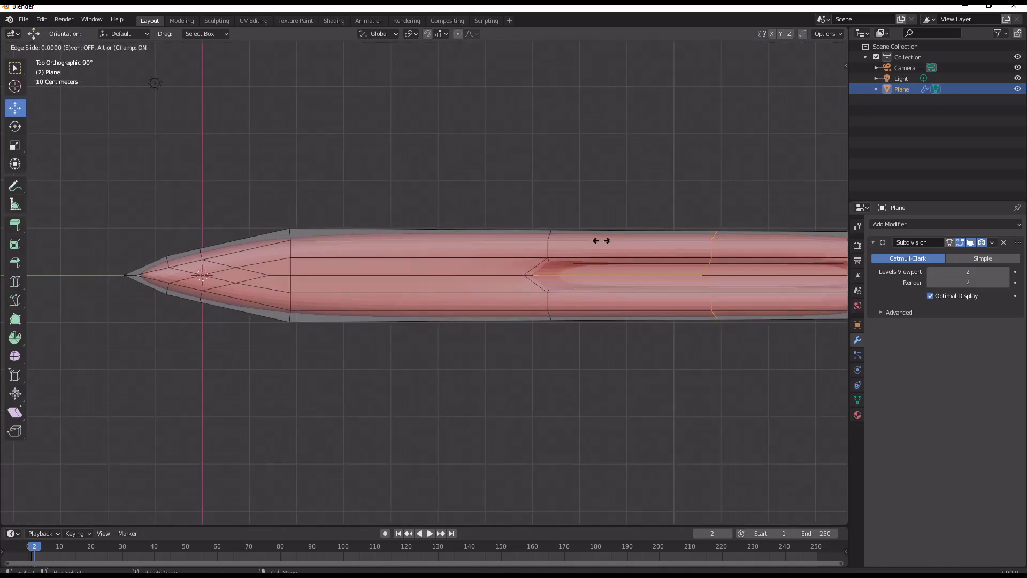
pyautogui.click(446, 242)
# Add two lengthwise loop cuts starting at the blade's tip, one on each half, to sharpen the subdivided shape
pyautogui.keyDown('ctrl'); pyautogui.hscroll(-2, 550, 275); pyautogui.keyUp('ctrl')
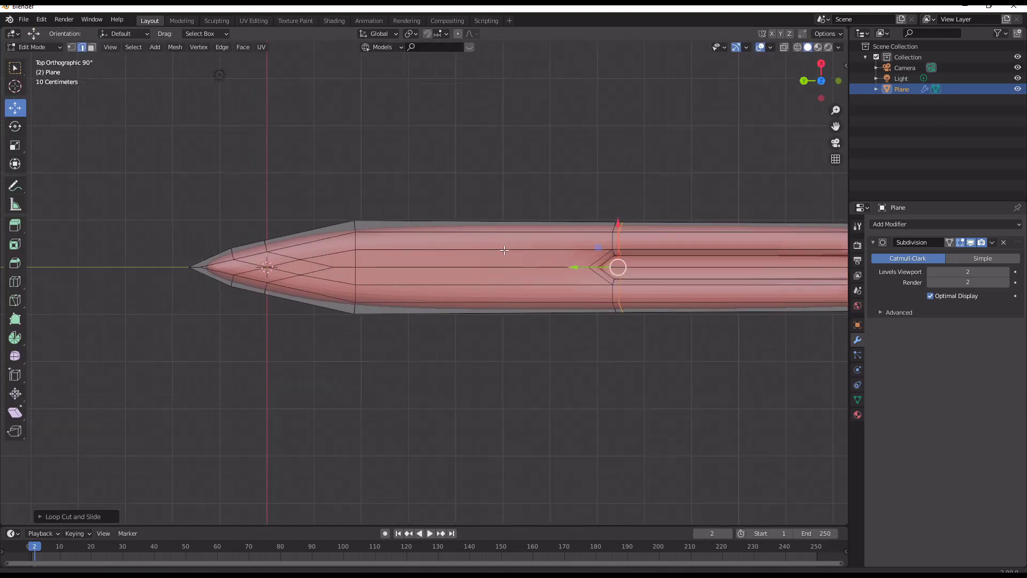
pyautogui.scroll(2, 374, 257)
pyautogui.hotkey('ctrl', 'r')
pyautogui.click(257, 242)
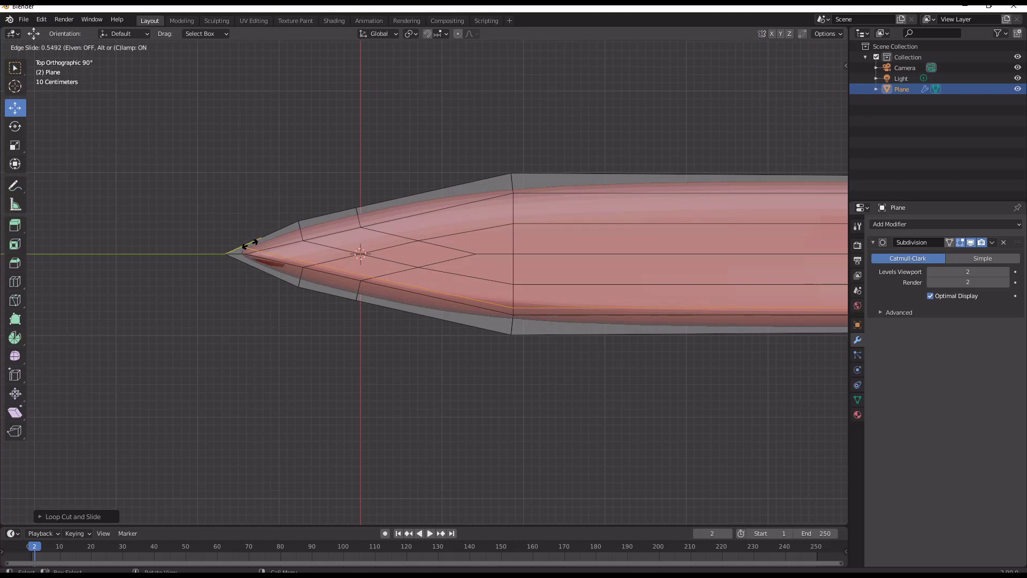
pyautogui.click(254, 241)
pyautogui.hotkey('ctrl', 'r')
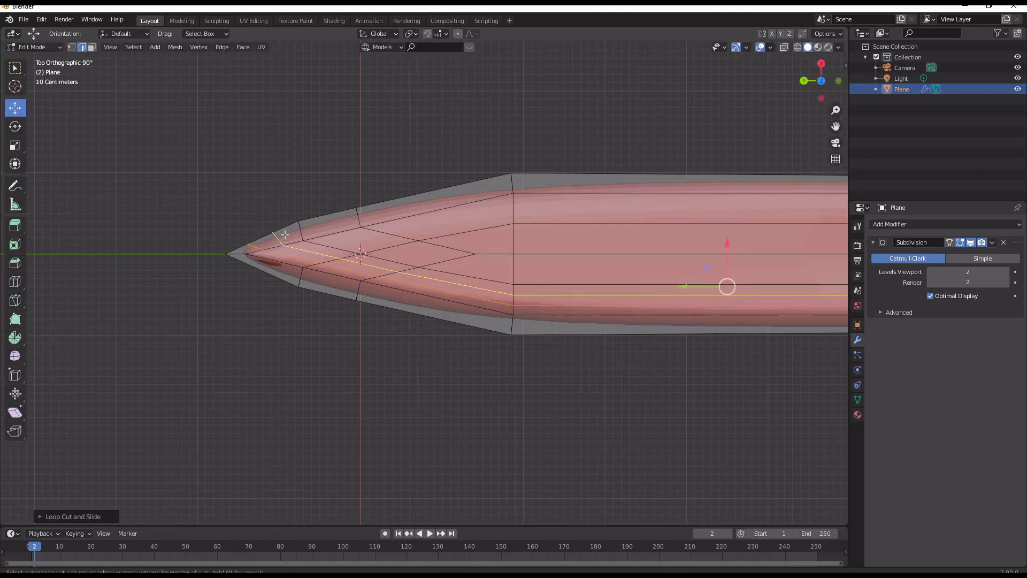
pyautogui.click(284, 282)
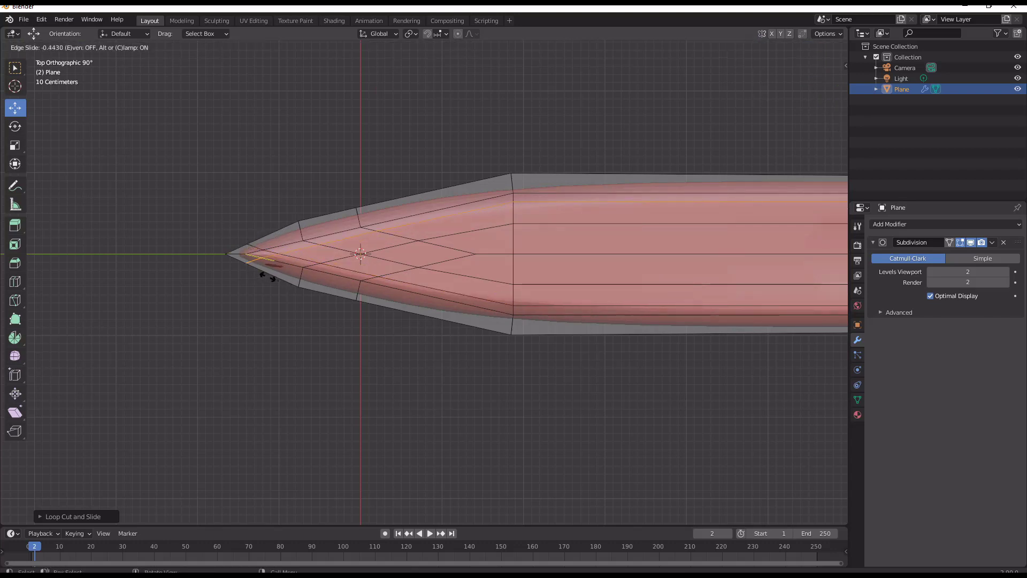
pyautogui.click(263, 274)
# Check the smoothed blade, and undo the supporting loop cuts across the fuller and at the tip
pyautogui.press('Tab')
pyautogui.moveTo(332, 275); pyautogui.dragTo(395, 236, button='middle')
pyautogui.press('Tab')
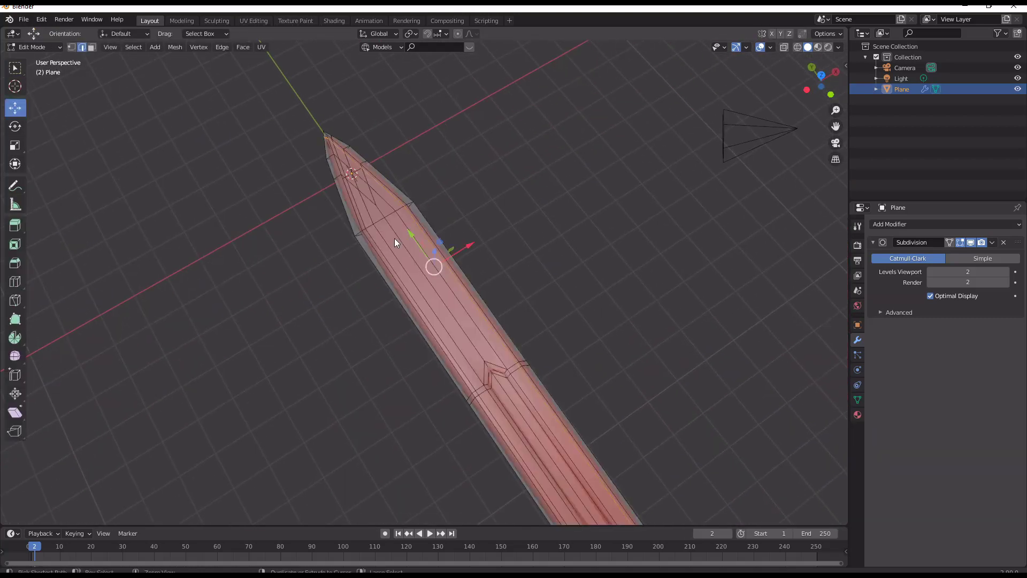
pyautogui.hotkey('ctrl', 'z')
pyautogui.hotkey('ctrl', 'z')
pyautogui.hotkey('ctrl', 'z')
pyautogui.hotkey('ctrl', 'z')
pyautogui.hotkey('ctrl', 'z')
pyautogui.hotkey('ctrl', 'z')
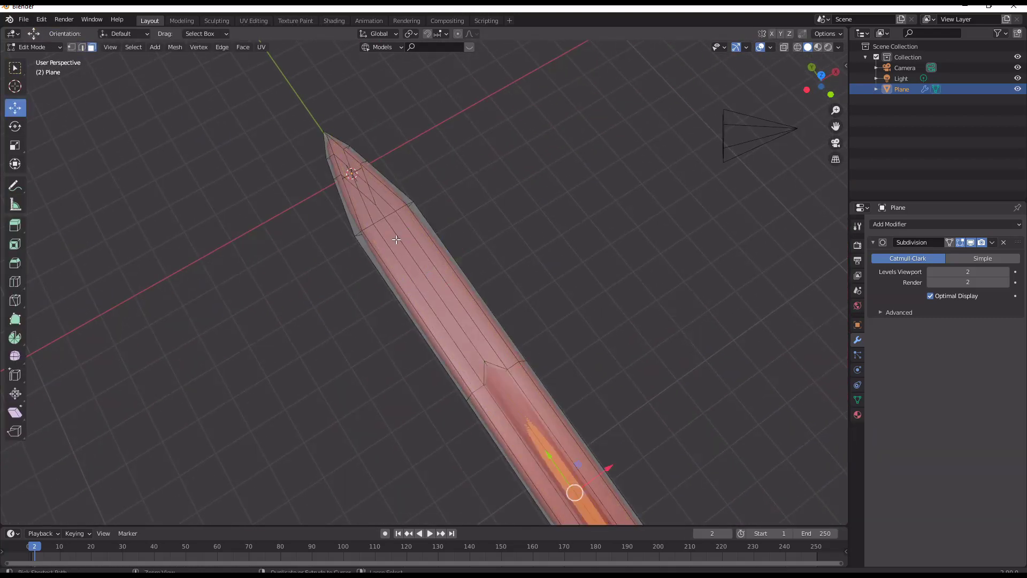
# Remove the subdivision modifier from the blade
pyautogui.scroll(-4, 396, 239)
pyautogui.keyDown('shift'); pyautogui.moveTo(434, 283); pyautogui.dragTo(370, 215, button='middle'); pyautogui.keyUp('shift')
pyautogui.scroll(6, 370, 215)
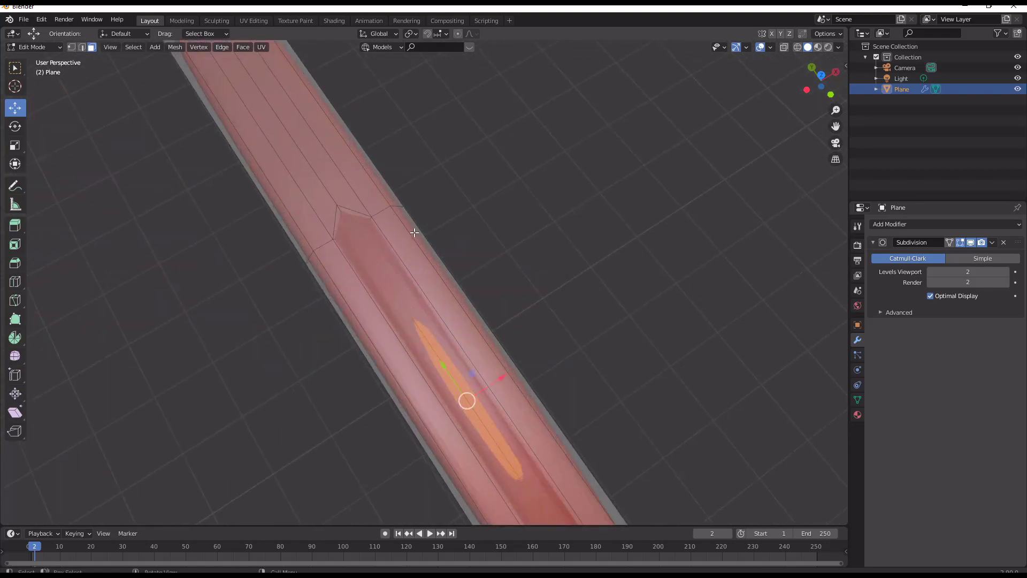
pyautogui.press('Tab')
pyautogui.scroll(-4, 417, 237)
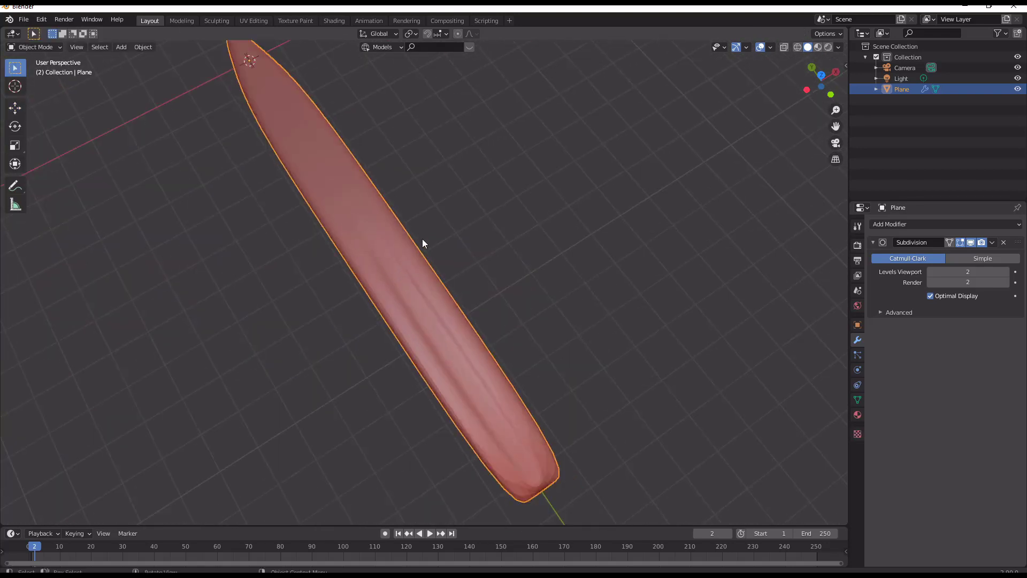
pyautogui.click(1004, 243)
# Select all faces at the blade's base, including the fuller's end walls on both sides, and flatten them by scaling to 0 along Y
pyautogui.scroll(2, 694, 227)
pyautogui.moveTo(694, 227); pyautogui.dragTo(647, 237, button='middle')
pyautogui.moveTo(647, 237); pyautogui.dragTo(624, 297, button='middle')
pyautogui.scroll(5, 628, 271)
pyautogui.press('Tab')
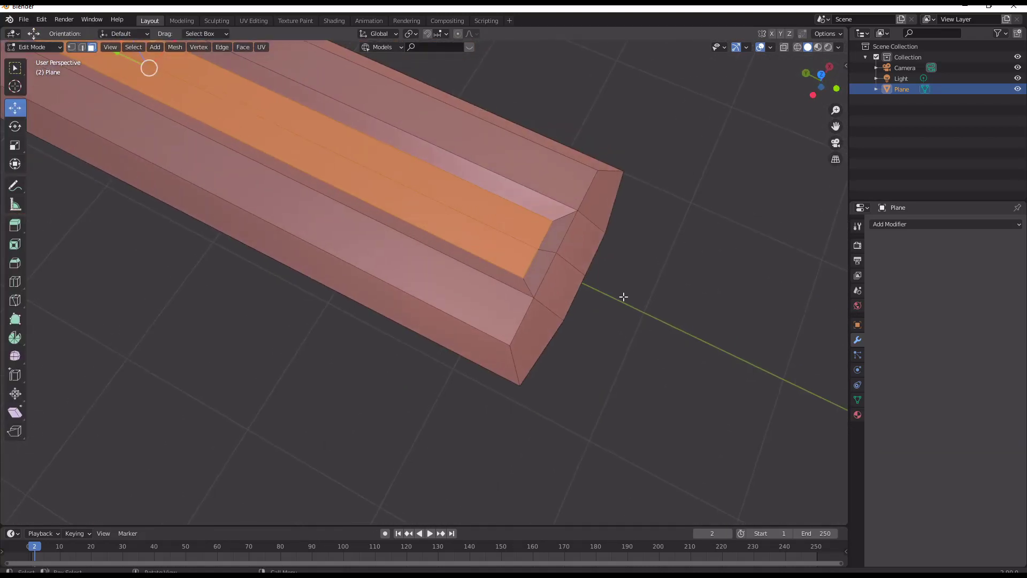
pyautogui.moveTo(582, 250); pyautogui.dragTo(459, 188, button='middle')
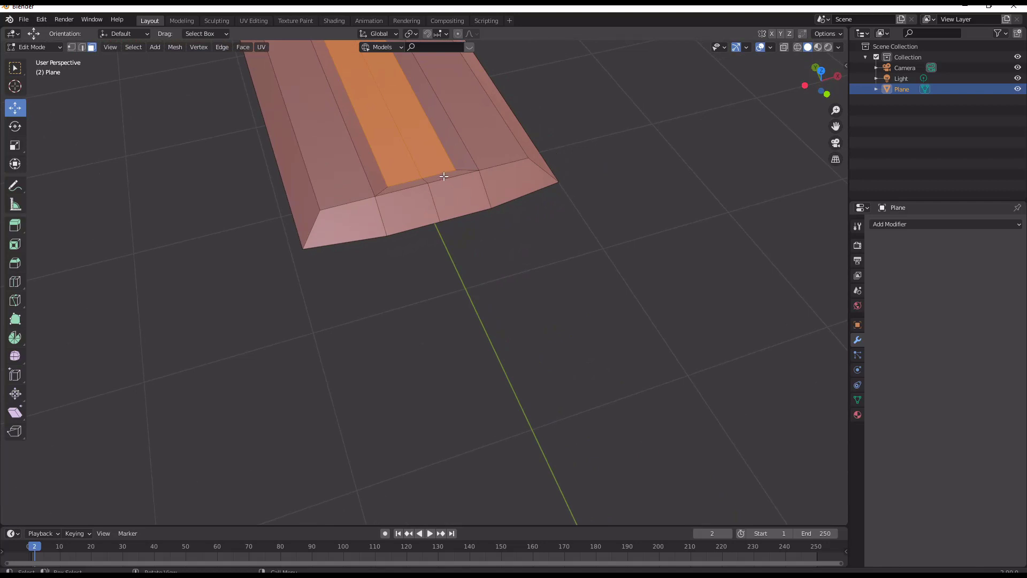
pyautogui.click(444, 176)
pyautogui.keyDown('shift'); pyautogui.click(408, 208); pyautogui.keyUp('shift')
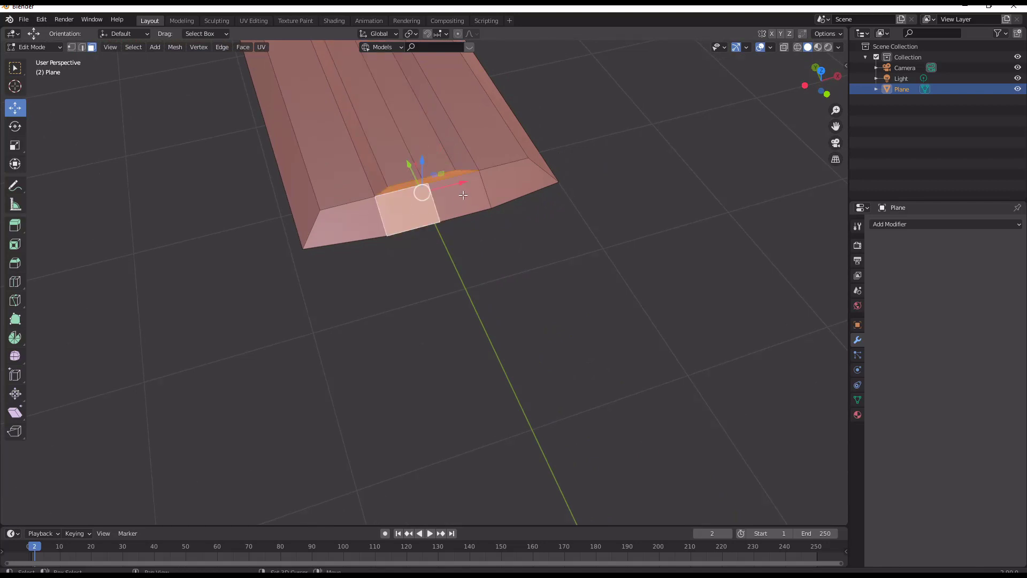
pyautogui.keyDown('shift'); pyautogui.click(464, 196); pyautogui.keyUp('shift')
pyautogui.keyDown('shift'); pyautogui.click(507, 185); pyautogui.keyUp('shift')
pyautogui.moveTo(465, 191); pyautogui.dragTo(382, 126, button='middle')
pyautogui.keyDown('shift'); pyautogui.click(389, 77); pyautogui.keyUp('shift')
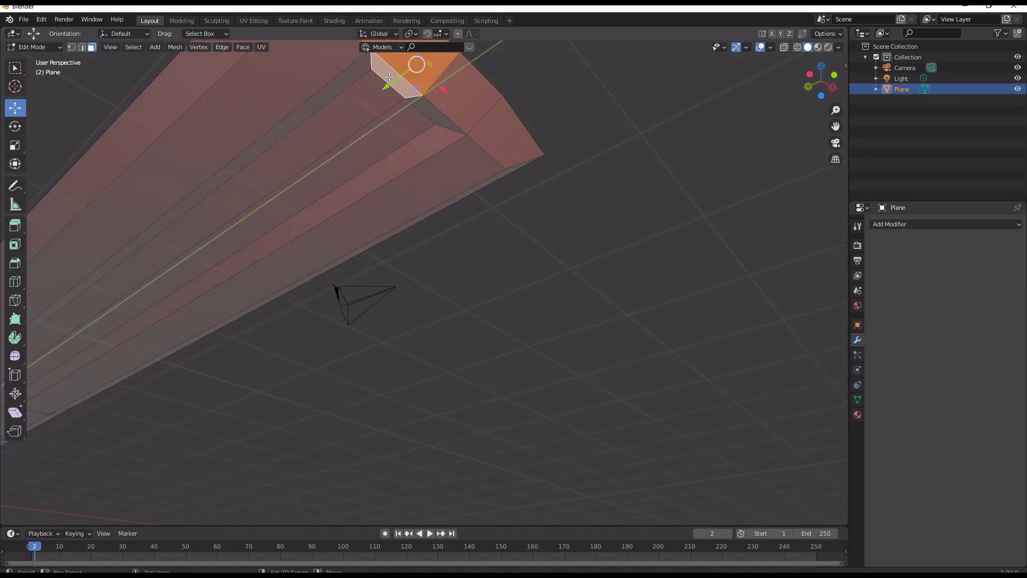
pyautogui.keyDown('shift'); pyautogui.click(442, 114); pyautogui.keyUp('shift')
pyautogui.moveTo(441, 114); pyautogui.dragTo(289, 302, button='middle')
pyautogui.press('s')
pyautogui.press('x')
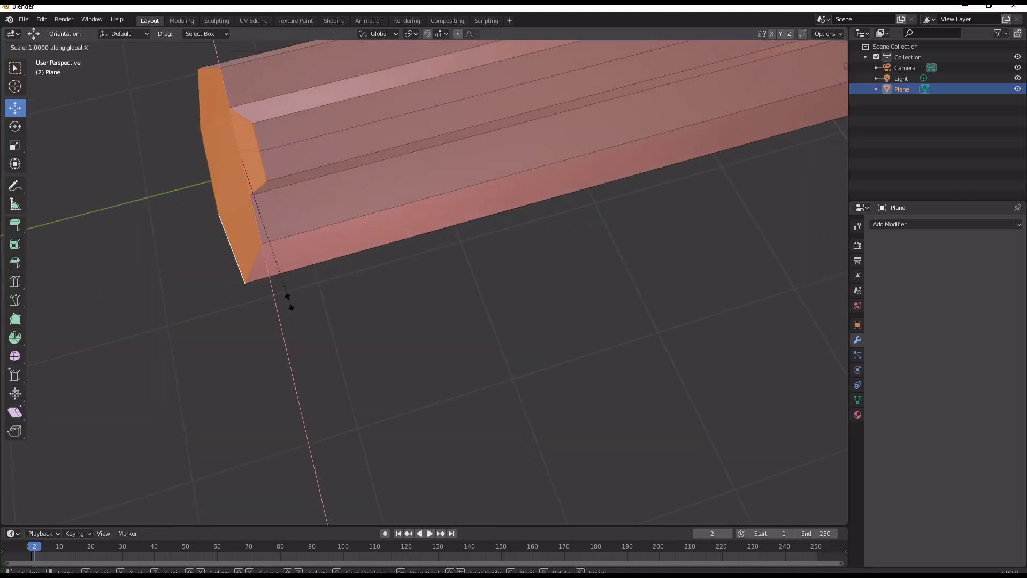
pyautogui.write('y')
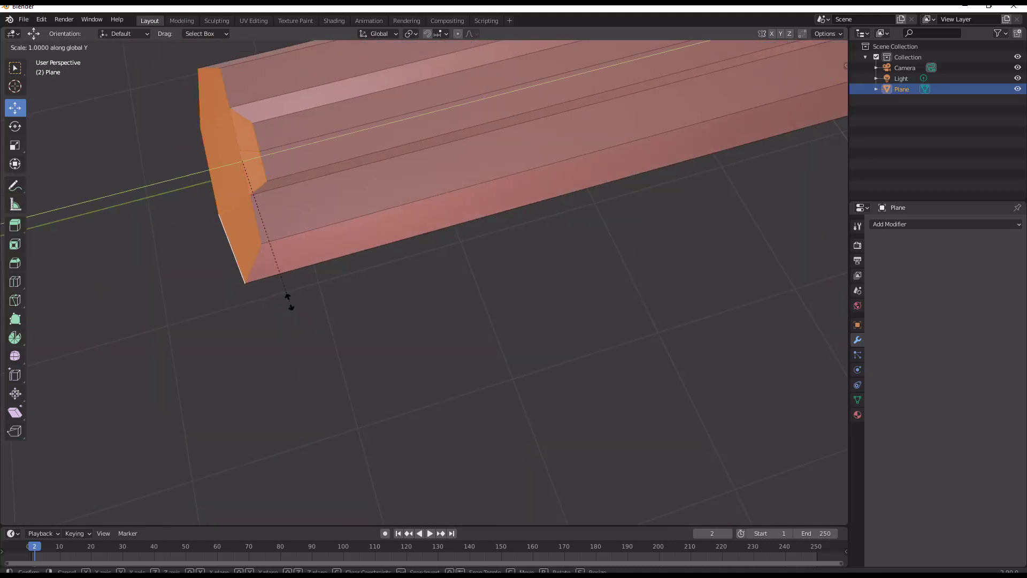
pyautogui.write('0')
pyautogui.press('Return')
# Extrude the flattened base faces in place and scale them outward evenly to start a crossguard
pyautogui.keyDown('shift'); pyautogui.moveTo(289, 301); pyautogui.dragTo(459, 269, button='middle'); pyautogui.keyUp('shift')
pyautogui.press('e')
pyautogui.rightClick(457, 274)
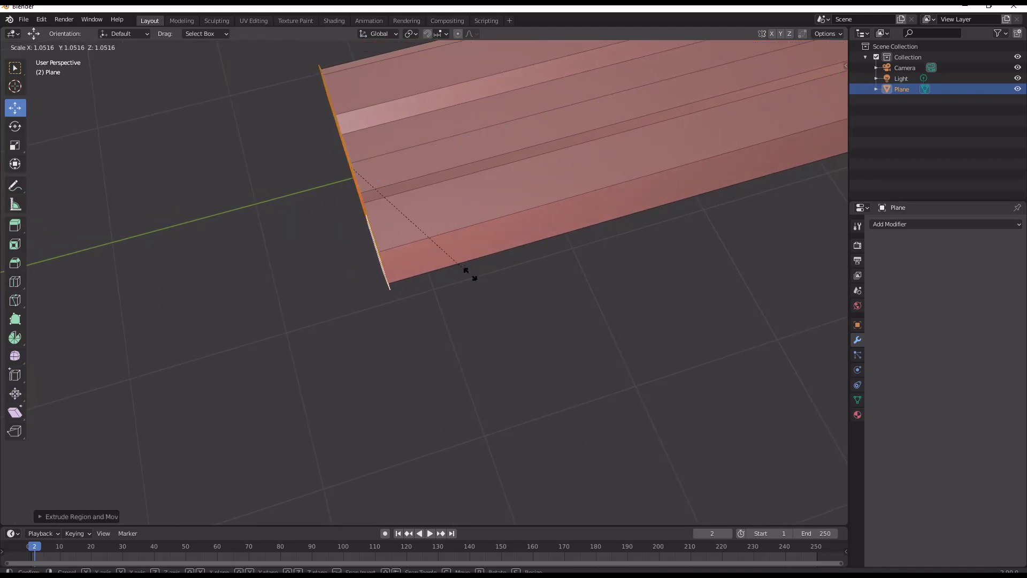
pyautogui.click(544, 303)
# Extrude the guard faces again without offset and scale them up along Z to make the guard taller than the blade
pyautogui.moveTo(544, 304); pyautogui.dragTo(474, 242, button='middle')
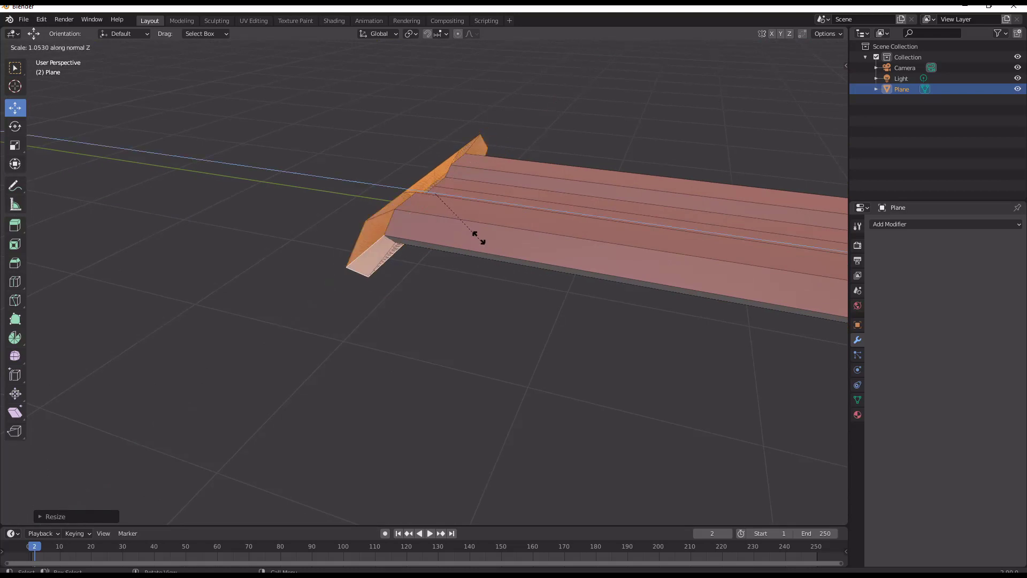
pyautogui.click(441, 191)
pyautogui.press('s')
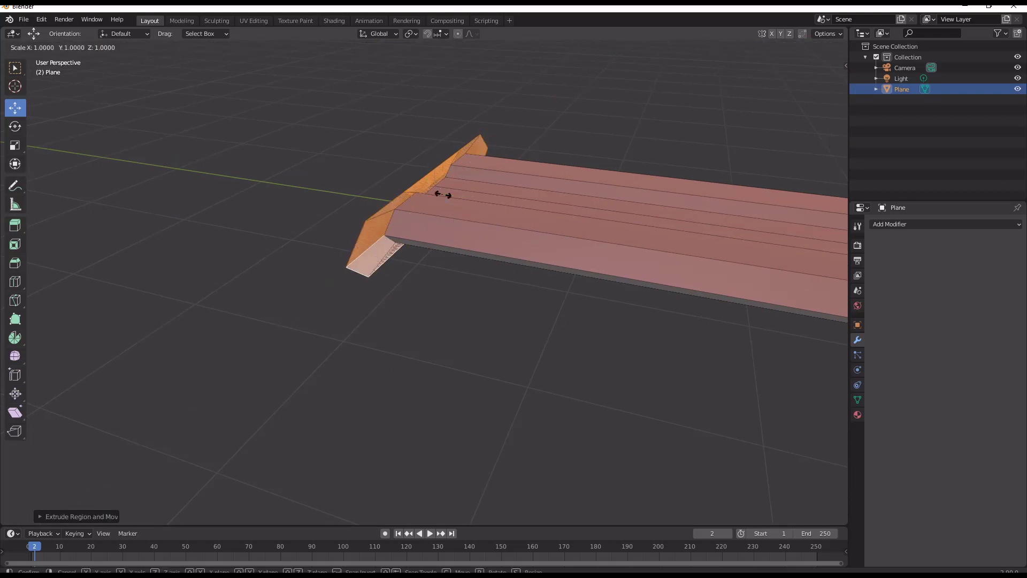
pyautogui.press('z')
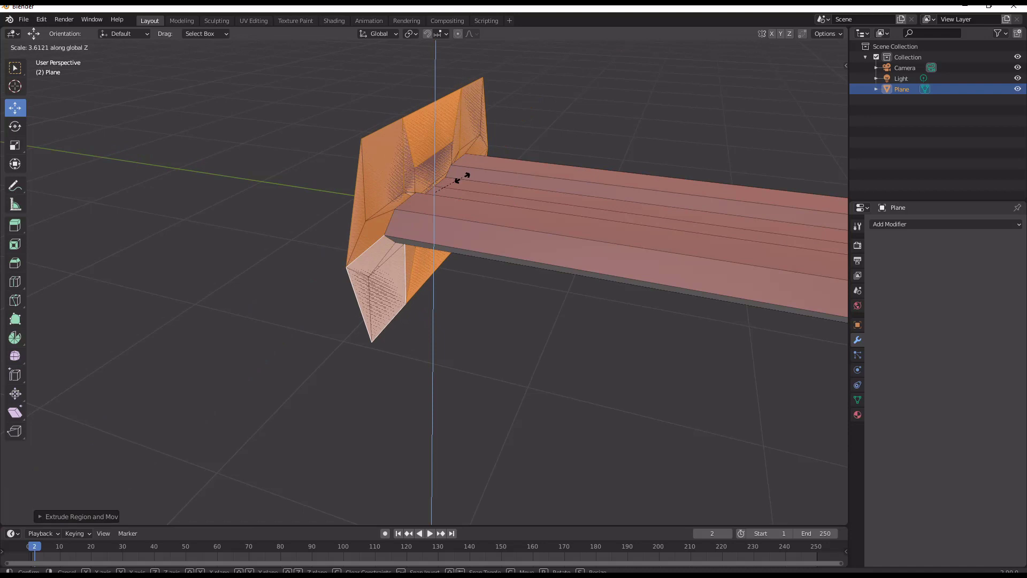
pyautogui.click(452, 195)
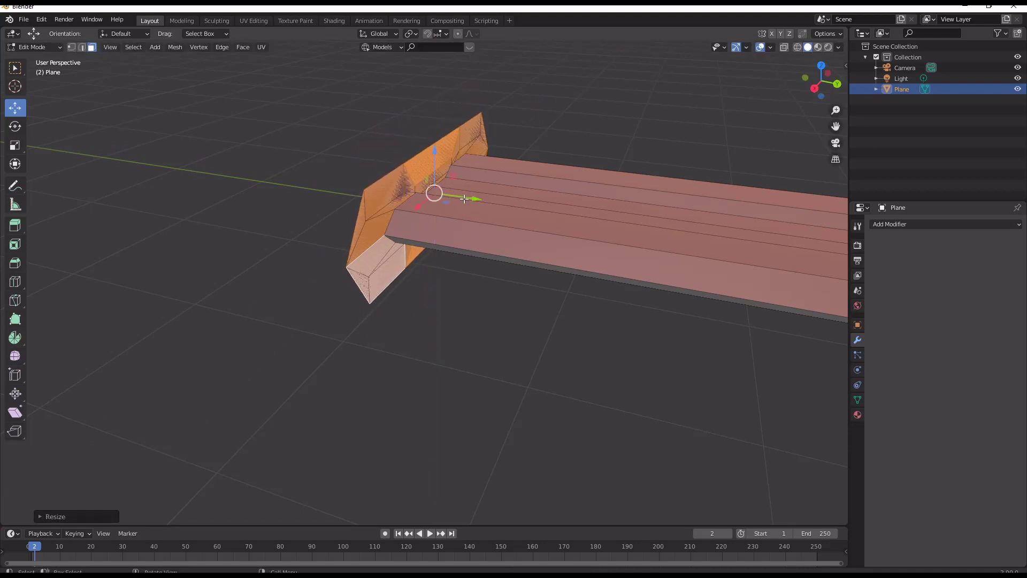
# Extrude the guard faces away from the blade to build a deep crossguard block
pyautogui.press('e')
pyautogui.click(450, 196)
pyautogui.moveTo(450, 196); pyautogui.dragTo(440, 237, button='middle')
pyautogui.press('e')
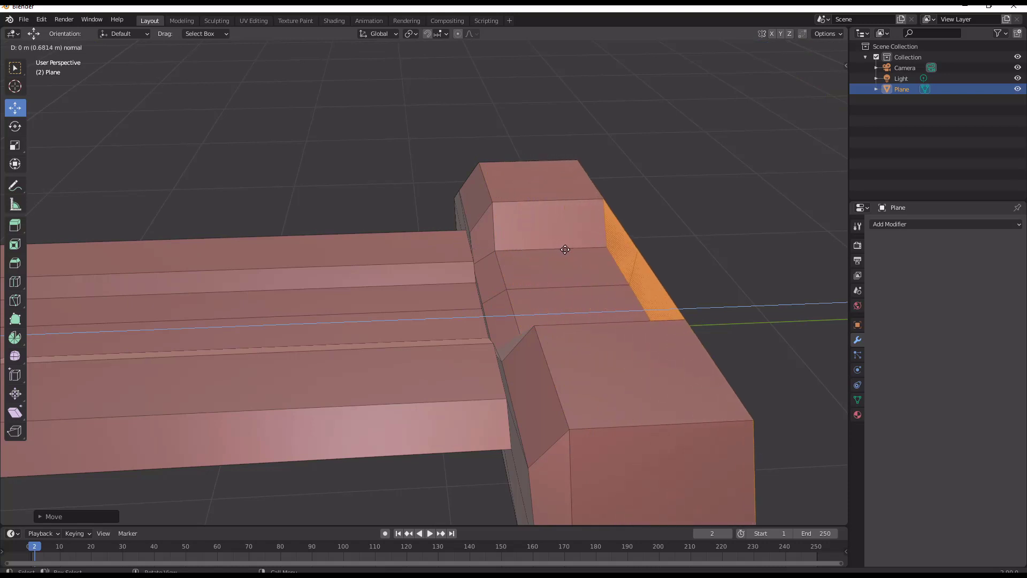
pyautogui.click(560, 247)
# Select the front faces framing the guard's upper notch above the fuller and raise them along Z
pyautogui.scroll(-1, 556, 246)
pyautogui.moveTo(556, 246)
pyautogui.mouseDown(button='middle')
pyautogui.moveTo(612, 228)
pyautogui.moveTo(627, 236)
pyautogui.moveTo(598, 236)
pyautogui.moveTo(503, 287)
pyautogui.moveTo(525, 268)
pyautogui.moveTo(473, 268)
pyautogui.moveTo(548, 258)
pyautogui.mouseUp(button='middle')
pyautogui.scroll(-1, 627, 235)
pyautogui.scroll(4, 575, 243)
pyautogui.click(502, 207)
pyautogui.keyDown('shift'); pyautogui.click(591, 245); pyautogui.keyUp('shift')
pyautogui.scroll(-2, 599, 268)
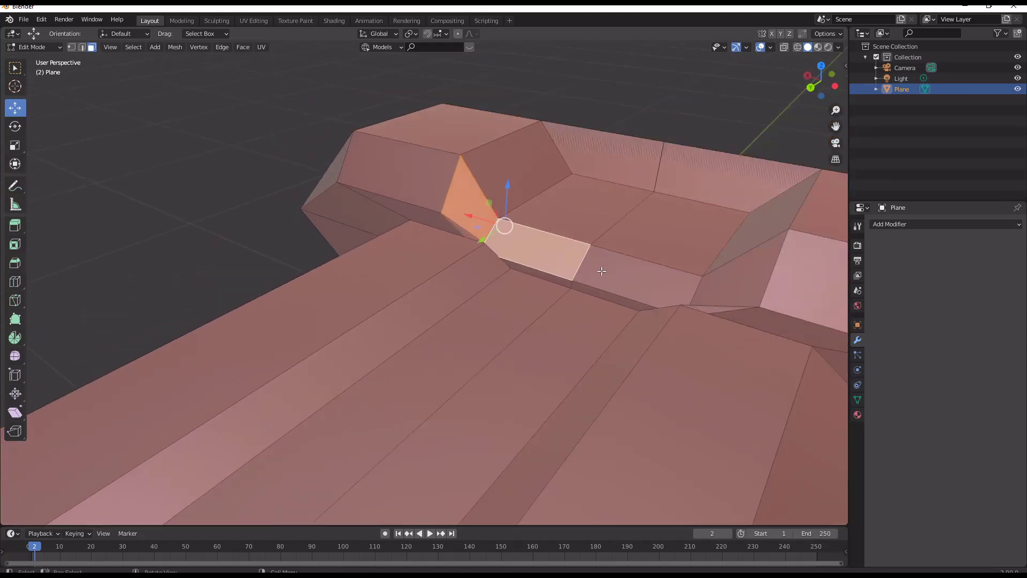
pyautogui.press('a')
pyautogui.press('a')
pyautogui.moveTo(464, 213); pyautogui.dragTo(606, 241, button='middle')
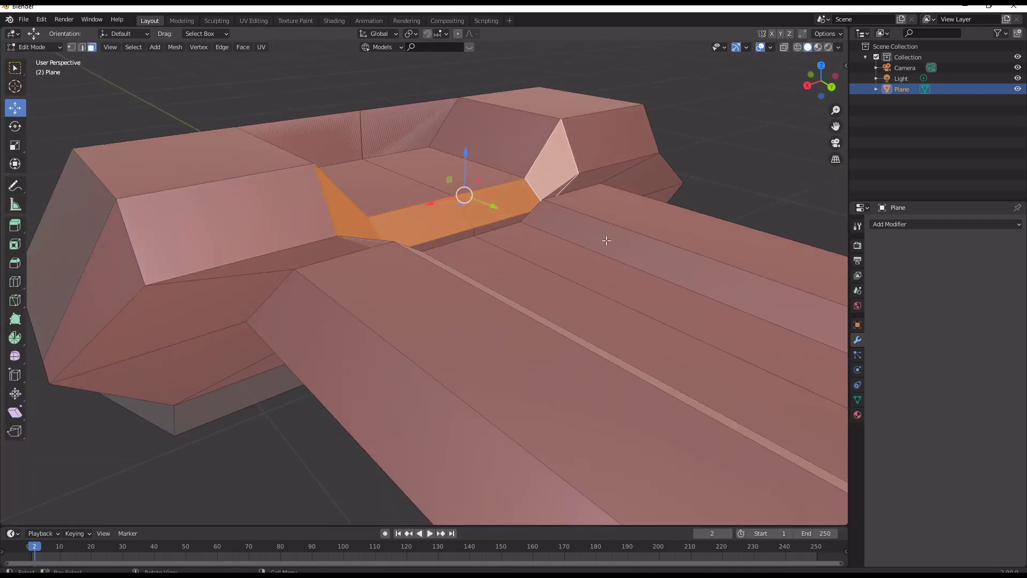
pyautogui.moveTo(465, 160); pyautogui.dragTo(470, 135)
# Select the four front faces framing the notch on the guard's underside and clear the selection
pyautogui.moveTo(450, 236); pyautogui.dragTo(394, 203, button='middle')
pyautogui.scroll(2, 374, 267)
pyautogui.moveTo(414, 249); pyautogui.dragTo(300, 316, button='middle')
pyautogui.click(291, 318)
pyautogui.keyDown('shift'); pyautogui.click(374, 256); pyautogui.keyUp('shift')
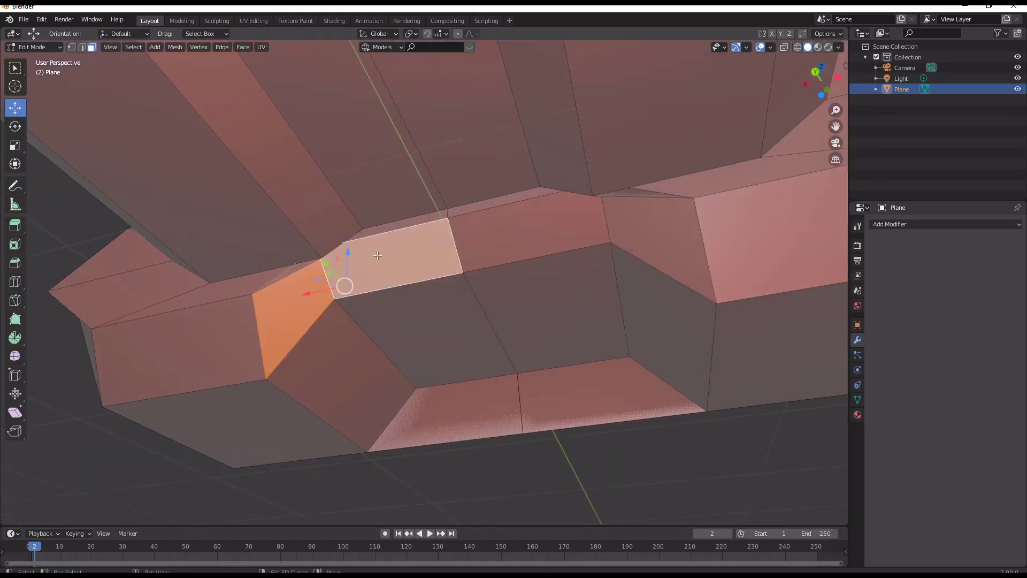
pyautogui.keyDown('shift'); pyautogui.click(544, 231); pyautogui.keyUp('shift')
pyautogui.keyDown('shift'); pyautogui.click(658, 246); pyautogui.keyUp('shift')
pyautogui.moveTo(482, 291); pyautogui.dragTo(451, 275, button='middle')
pyautogui.scroll(-2, 473, 244)
pyautogui.hotkey('alt', 'a')
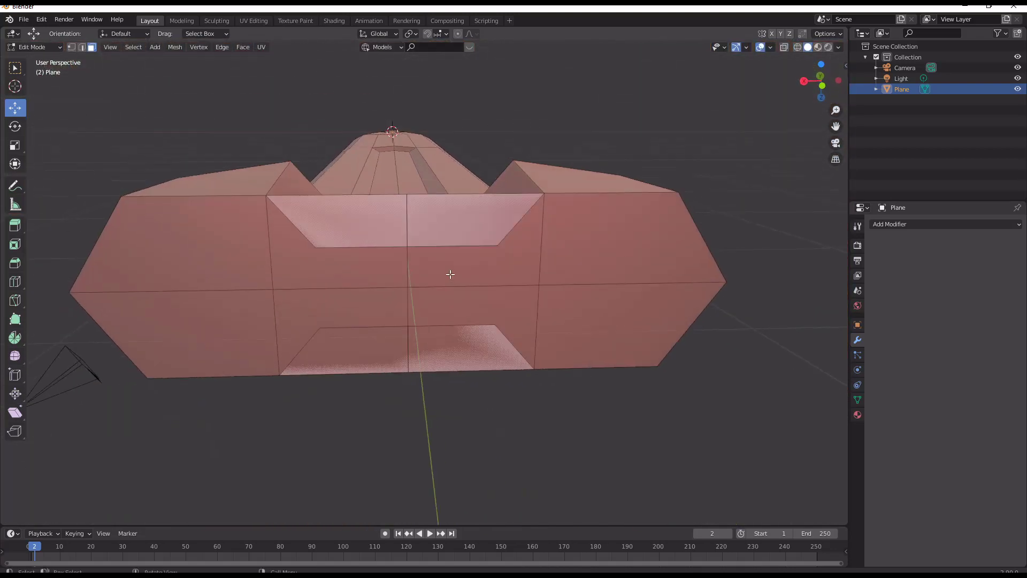
# Select the four central faces on the guard's back and move them about 0.21 m away from the blade along Y
pyautogui.click(454, 275)
pyautogui.keyDown('shift'); pyautogui.click(337, 269); pyautogui.keyUp('shift')
pyautogui.keyDown('shift'); pyautogui.click(338, 322); pyautogui.keyUp('shift')
pyautogui.keyDown('shift'); pyautogui.click(446, 332); pyautogui.keyUp('shift')
pyautogui.moveTo(446, 332); pyautogui.dragTo(420, 329, button='middle')
pyautogui.press('g')
pyautogui.press('y')
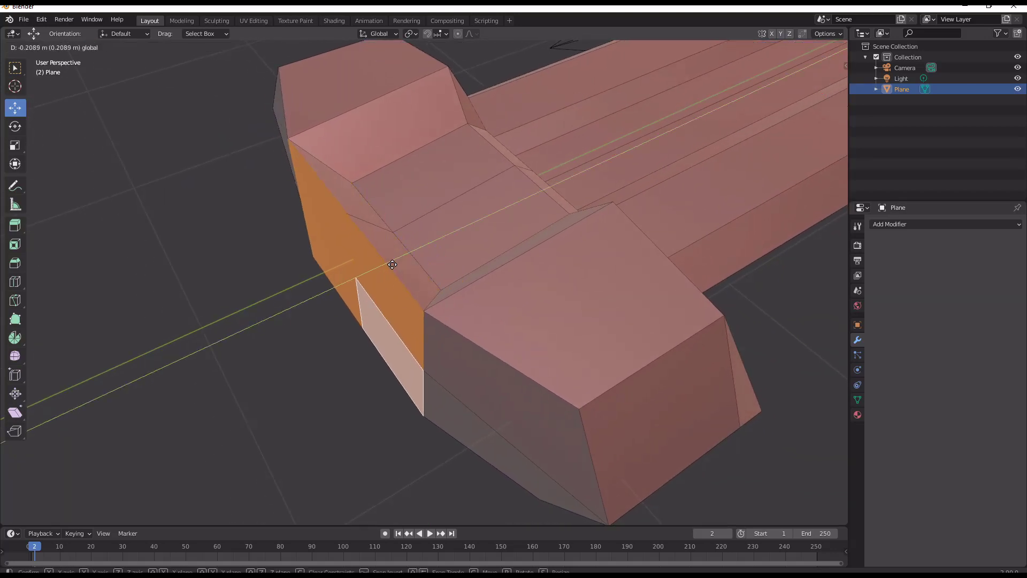
pyautogui.click(397, 263)
pyautogui.moveTo(397, 263); pyautogui.dragTo(388, 323, button='middle')
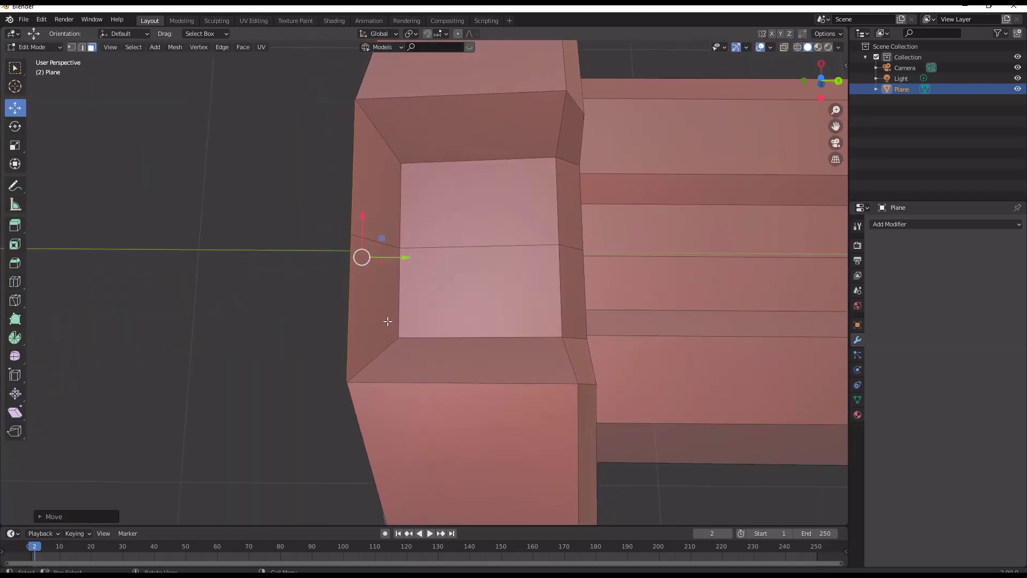
pyautogui.press('e')
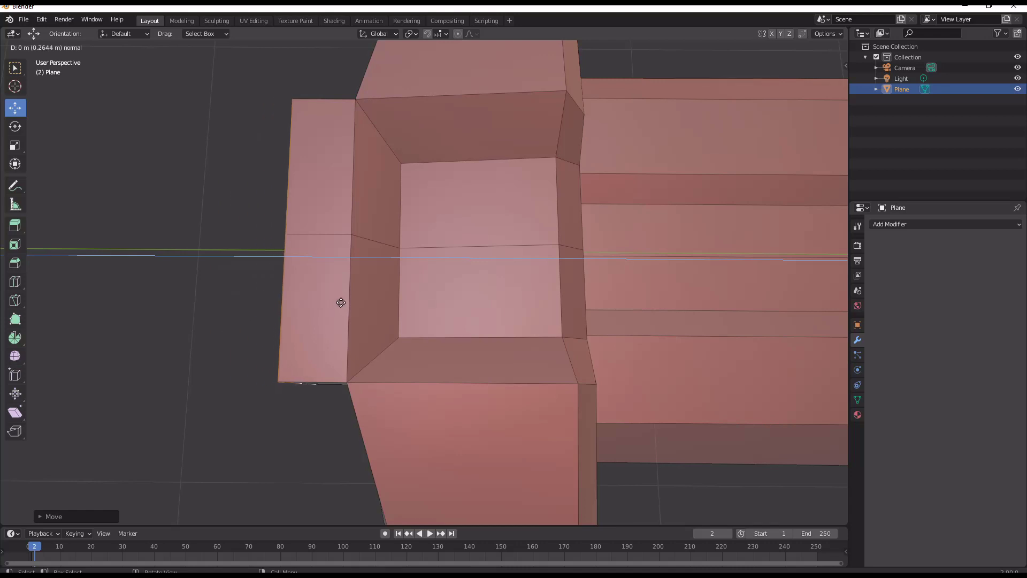
pyautogui.click(333, 301)
pyautogui.moveTo(314, 301); pyautogui.dragTo(398, 286, button='middle')
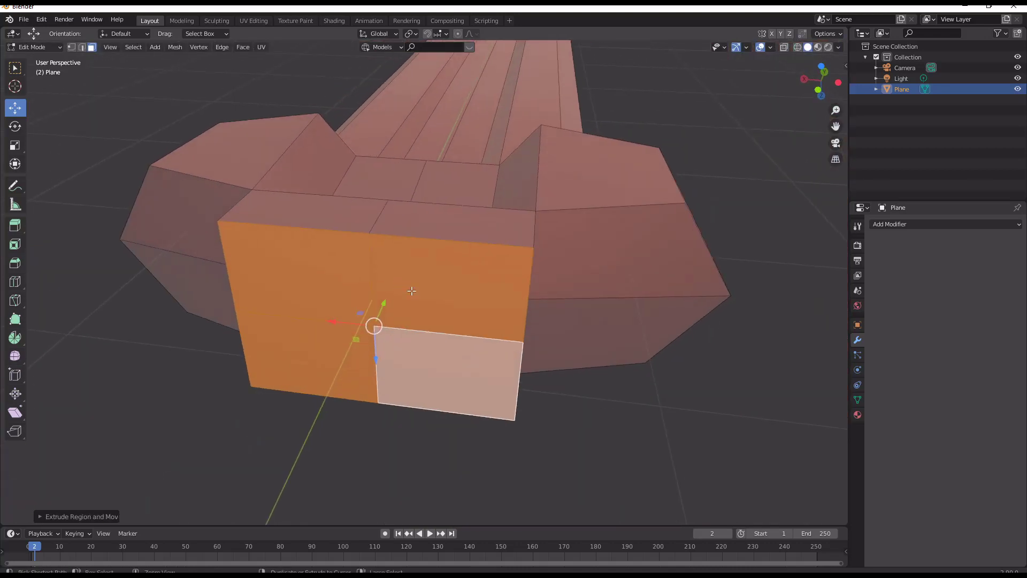
pyautogui.hotkey('ctrl', 'z')
# Shift the central back faces slightly away from the blade along Y and extrude them about 0.12 m into a collar
pyautogui.moveTo(443, 316); pyautogui.dragTo(415, 308, button='middle')
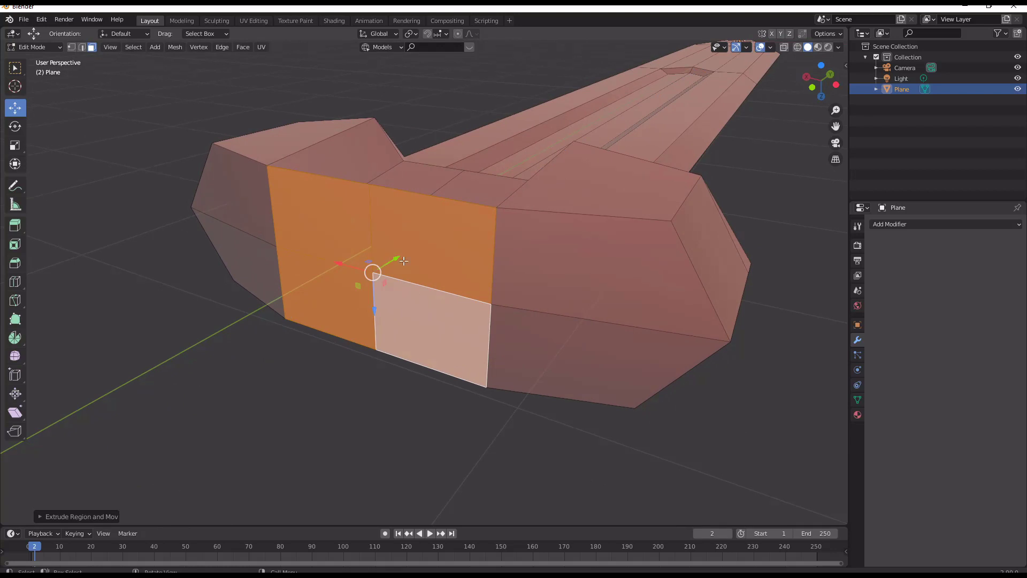
pyautogui.moveTo(398, 260); pyautogui.dragTo(390, 268)
pyautogui.moveTo(397, 271); pyautogui.dragTo(362, 280, button='middle')
pyautogui.press('e')
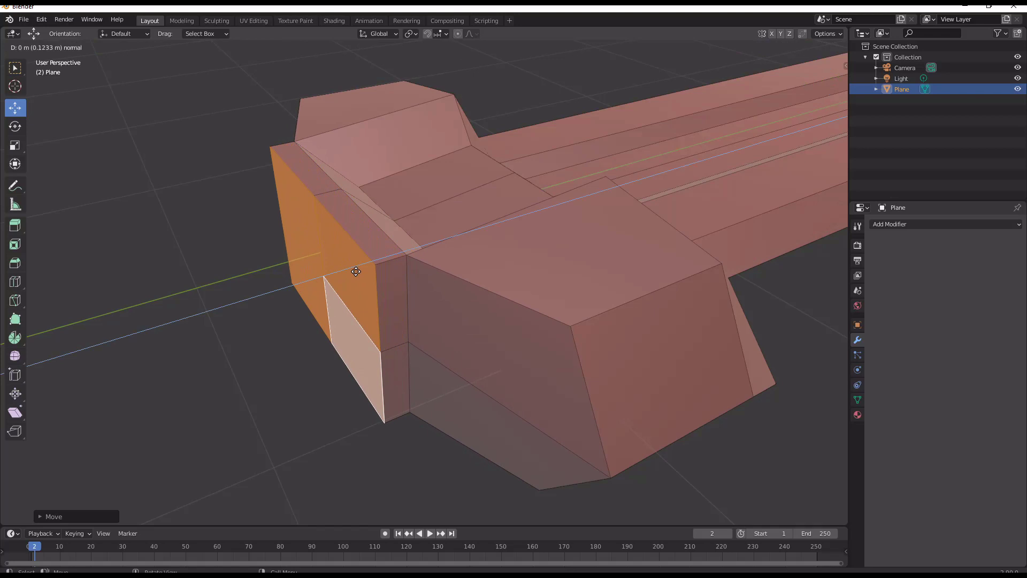
pyautogui.click(356, 272)
# Extrude the collar's end faces in place, scale them down evenly, and round them with the LoopTools Circle operation
pyautogui.press('s')
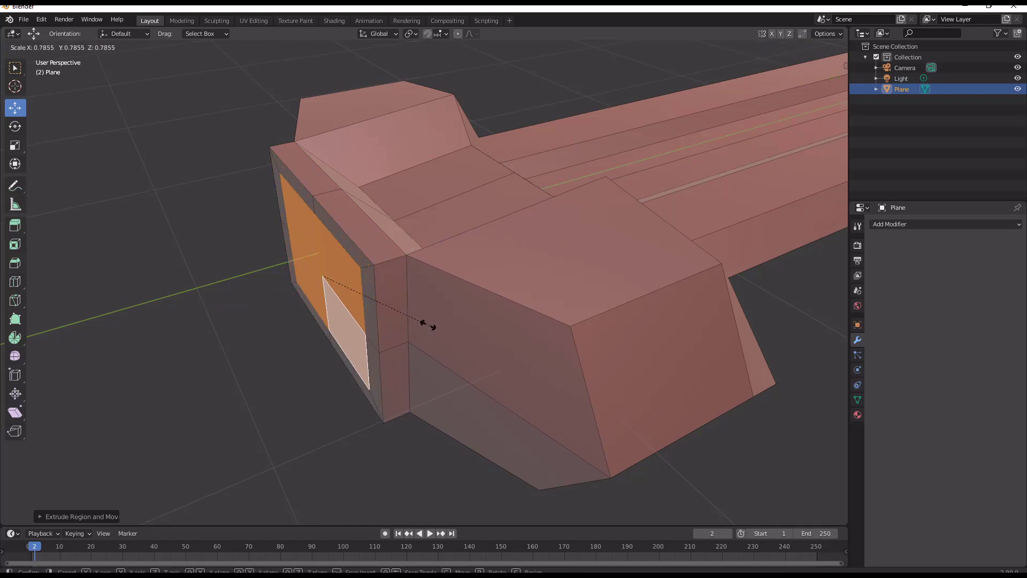
pyautogui.click(396, 309)
pyautogui.rightClick(314, 248)
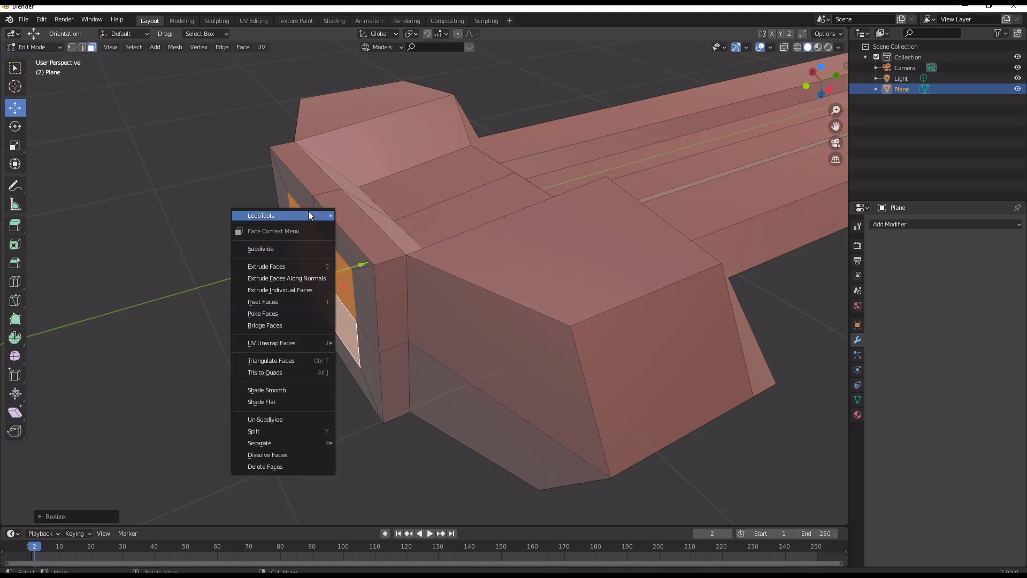
pyautogui.moveTo(309, 215)
pyautogui.click(397, 224)
pyautogui.scroll(-2, 369, 305)
pyautogui.moveTo(360, 311); pyautogui.dragTo(374, 308, button='middle')
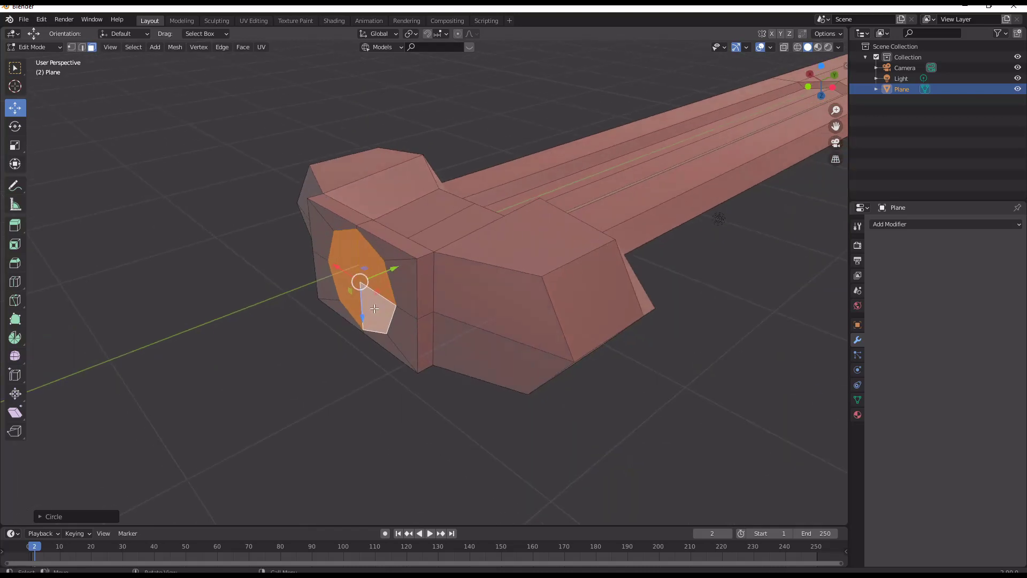
# Extrude the rounded faces away from the guard into a long grip and adjust its length along Y
pyautogui.press('e')
pyautogui.click(182, 380)
pyautogui.scroll(-3, 351, 353)
pyautogui.moveTo(351, 353); pyautogui.dragTo(448, 358, button='middle')
pyautogui.moveTo(422, 288); pyautogui.dragTo(485, 297)
pyautogui.scroll(3, 532, 294)
pyautogui.keyDown('shift'); pyautogui.moveTo(532, 294); pyautogui.dragTo(363, 307, button='middle'); pyautogui.keyUp('shift')
pyautogui.scroll(4, 363, 308)
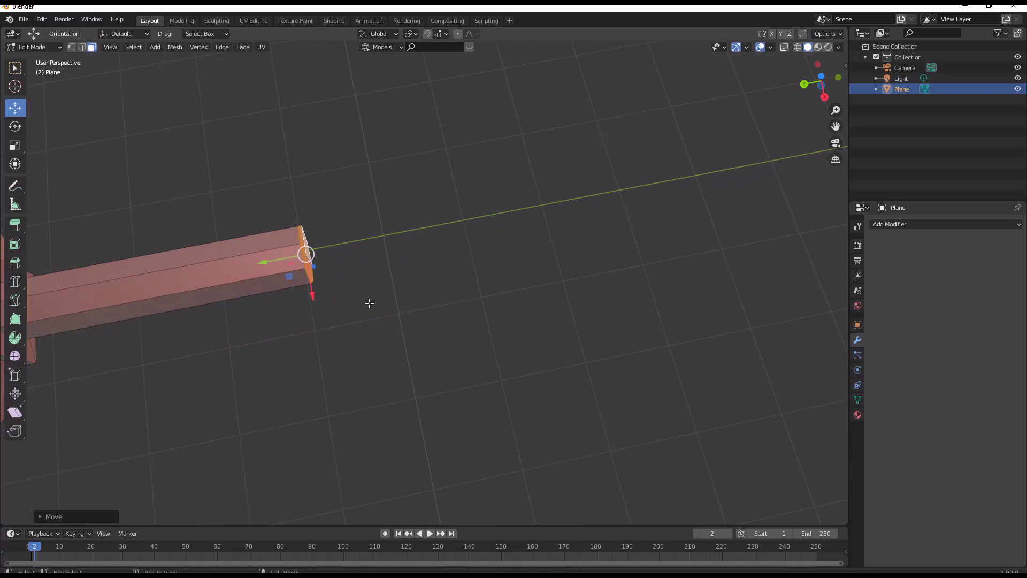
# Extrude the grip's end faces in place, scale them up, and extrude them outward about 0.24 m to form a pommel
pyautogui.press('s')
pyautogui.click(426, 339)
pyautogui.press('e')
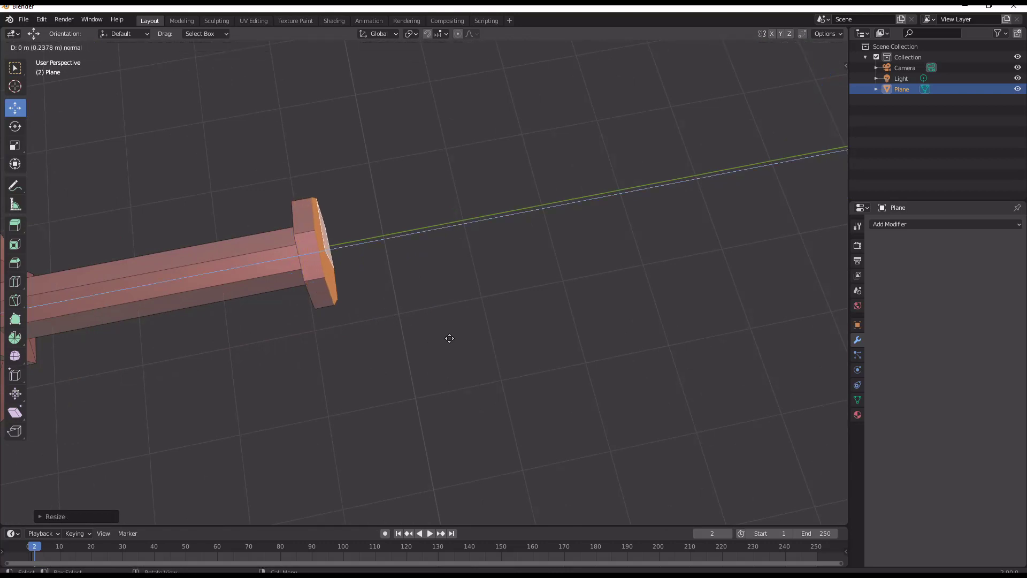
pyautogui.click(463, 339)
pyautogui.moveTo(467, 339); pyautogui.dragTo(372, 285, button='middle')
pyautogui.press('Tab')
pyautogui.scroll(-6, 423, 200)
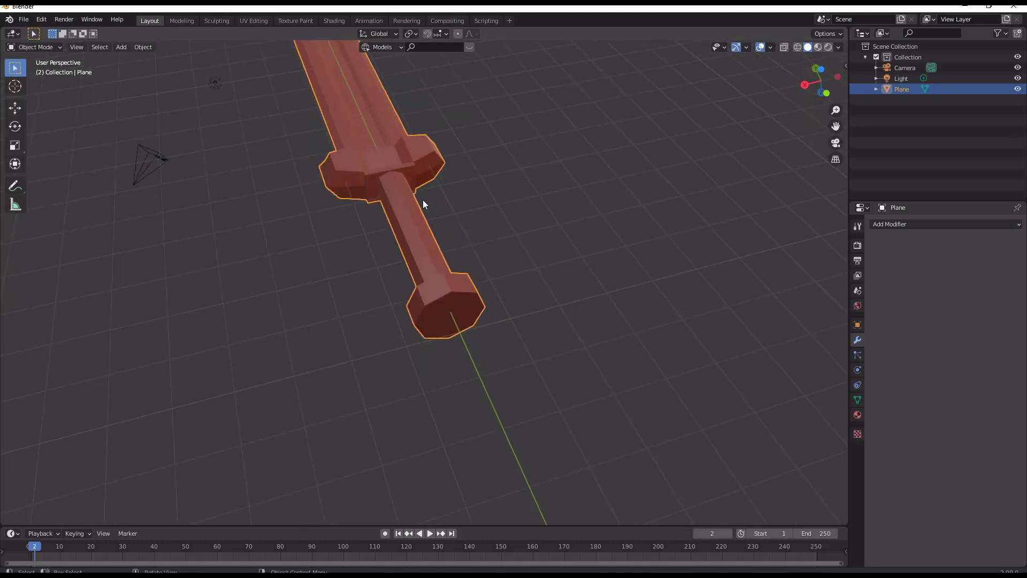
# Move the two floor faces of the upward-facing guard notch outward to fill the recess
pyautogui.moveTo(402, 211); pyautogui.dragTo(566, 358, button='middle')
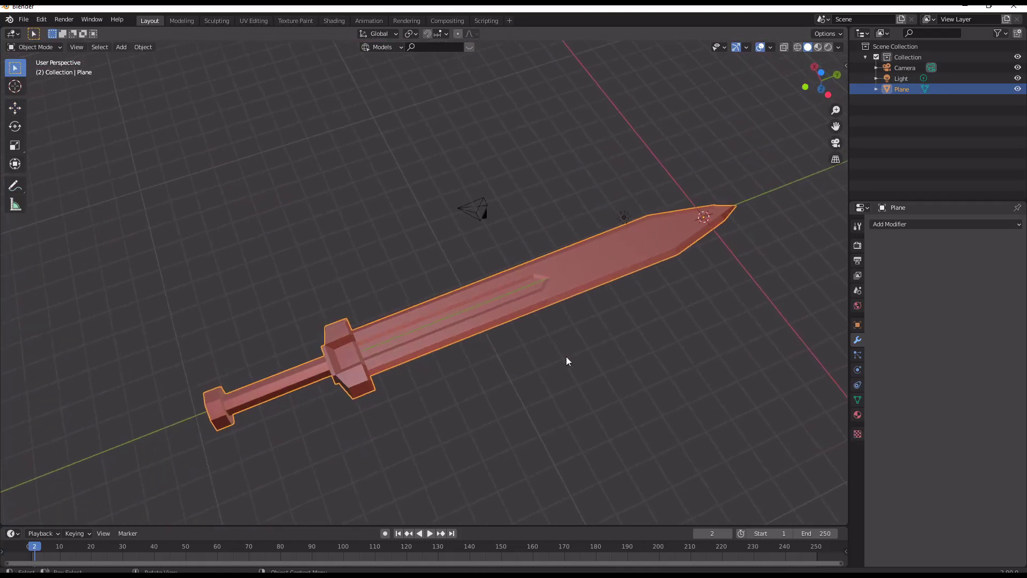
pyautogui.moveTo(482, 360); pyautogui.dragTo(410, 265, button='middle')
pyautogui.scroll(4, 507, 344)
pyautogui.scroll(2, 411, 265)
pyautogui.press('Tab')
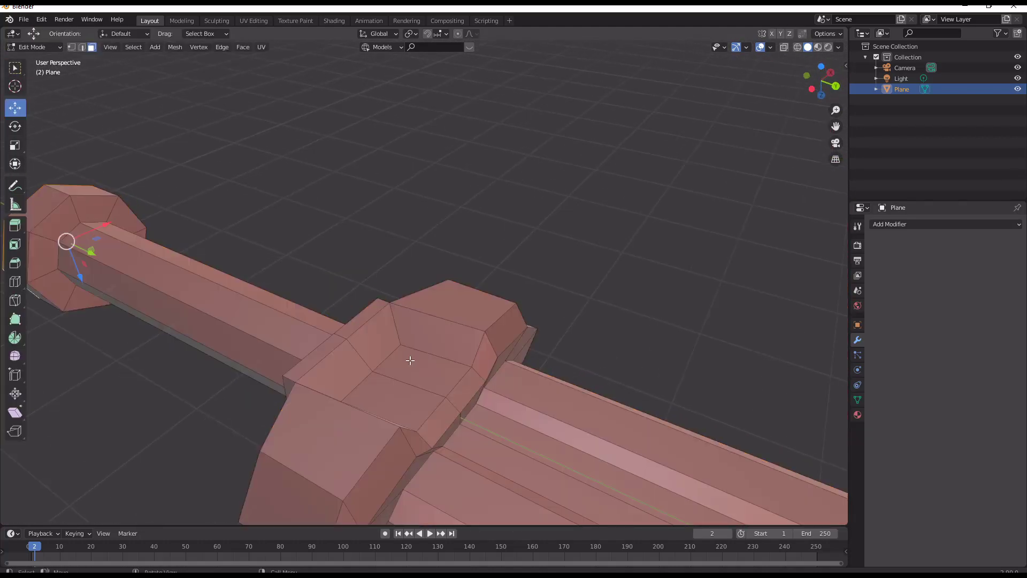
pyautogui.moveTo(420, 370)
pyautogui.mouseDown()
pyautogui.moveTo(400, 378)
pyautogui.moveTo(409, 408)
pyautogui.moveTo(408, 375)
pyautogui.mouseUp()
pyautogui.press('Tab')
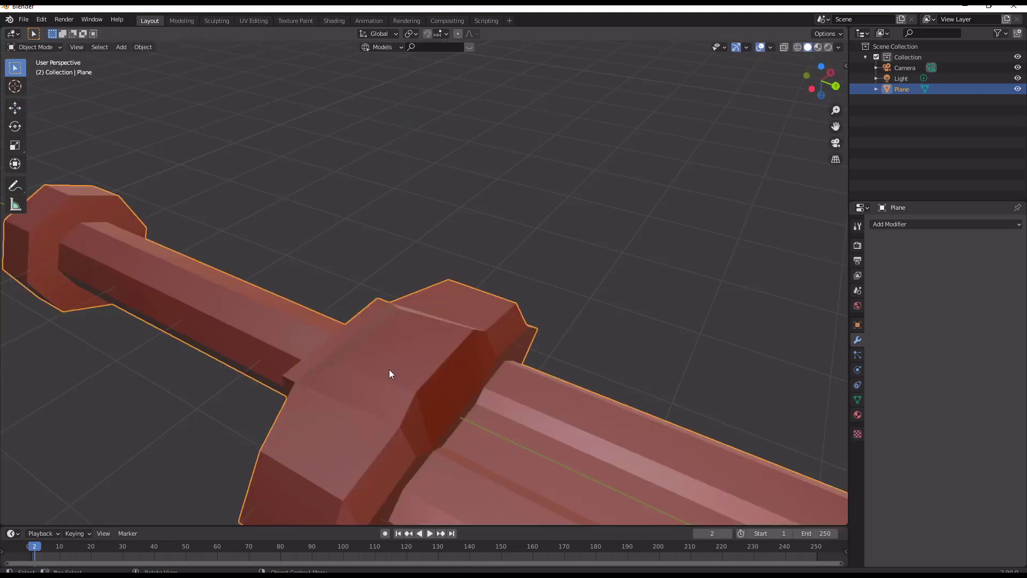
# Select the two floor faces of the notch on the guard's opposite side and raise them along Z
pyautogui.moveTo(389, 370); pyautogui.dragTo(343, 407, button='middle')
pyautogui.scroll(-2, 374, 383)
pyautogui.scroll(3, 374, 386)
pyautogui.keyDown('shift'); pyautogui.moveTo(410, 362); pyautogui.dragTo(415, 293, button='middle'); pyautogui.keyUp('shift')
pyautogui.moveTo(415, 294)
pyautogui.mouseDown(button='middle')
pyautogui.moveTo(452, 214)
pyautogui.moveTo(452, 236)
pyautogui.moveTo(407, 296)
pyautogui.moveTo(415, 286)
pyautogui.mouseUp(button='middle')
pyautogui.press('Tab')
pyautogui.scroll(4, 395, 300)
pyautogui.click(371, 358)
pyautogui.keyDown('shift'); pyautogui.click(399, 305); pyautogui.keyUp('shift')
pyautogui.scroll(-2, 399, 305)
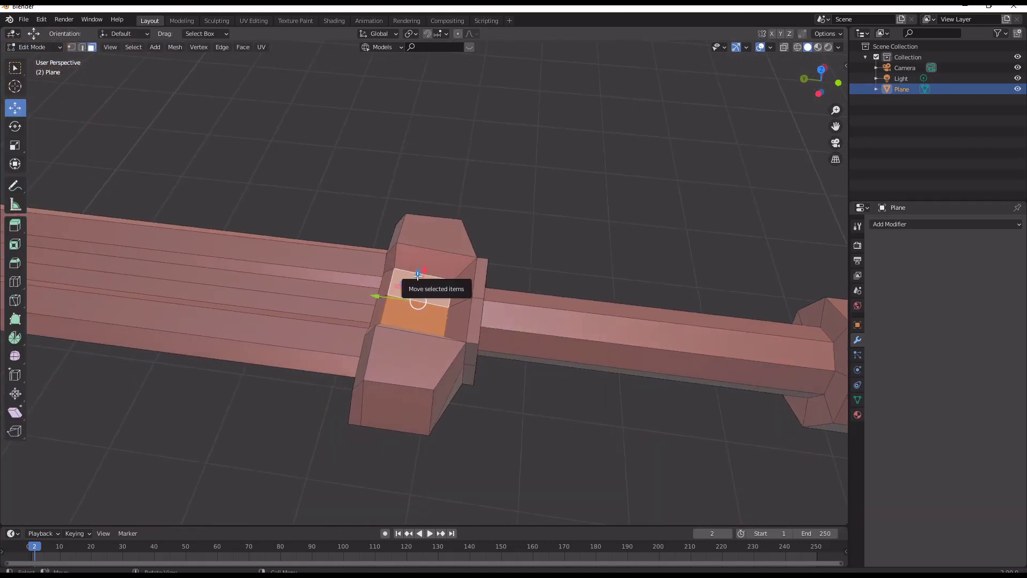
pyautogui.moveTo(417, 275); pyautogui.dragTo(428, 255)
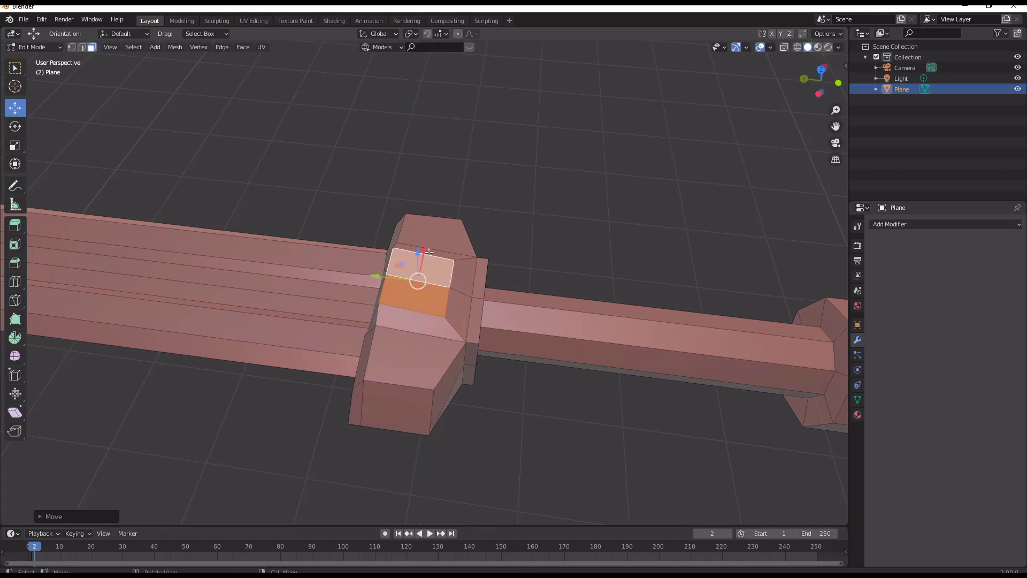
# Select the end faces of both guard arms and inset them
pyautogui.moveTo(428, 255); pyautogui.dragTo(502, 283, button='middle')
pyautogui.keyDown('shift'); pyautogui.click(497, 345); pyautogui.keyUp('shift')
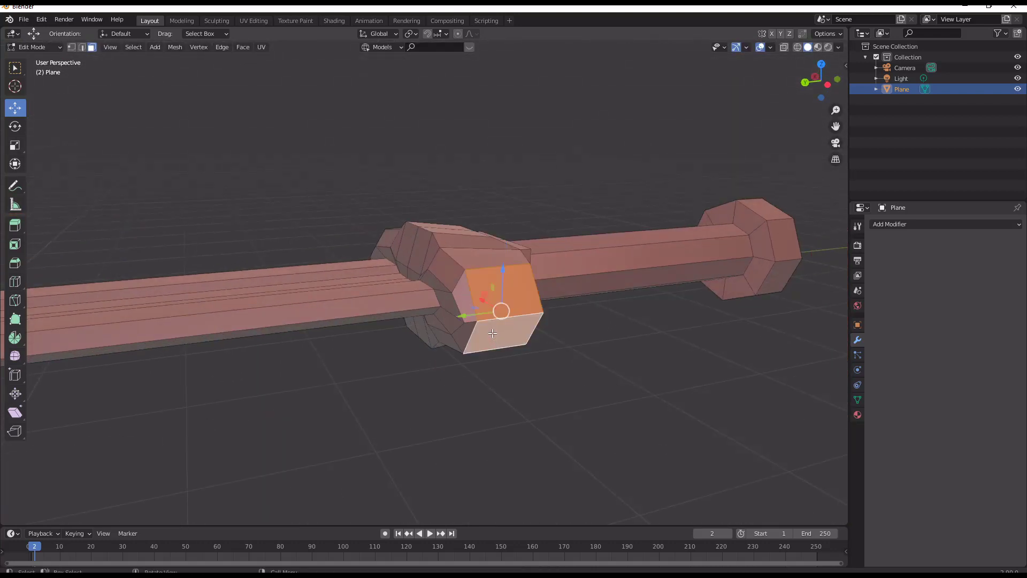
pyautogui.moveTo(497, 345); pyautogui.dragTo(433, 351, button='middle')
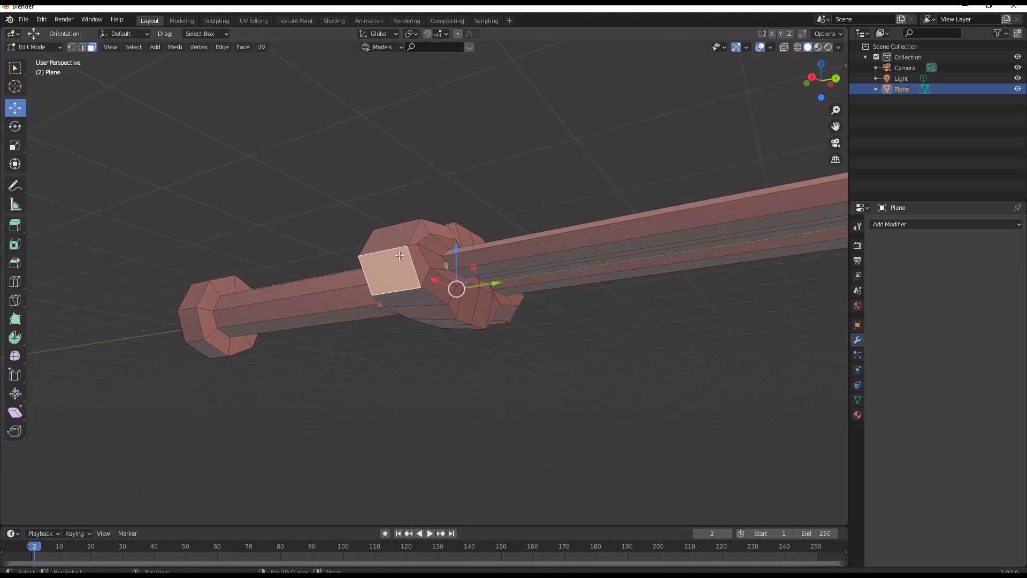
pyautogui.moveTo(400, 256); pyautogui.dragTo(499, 337, button='middle')
pyautogui.press('i')
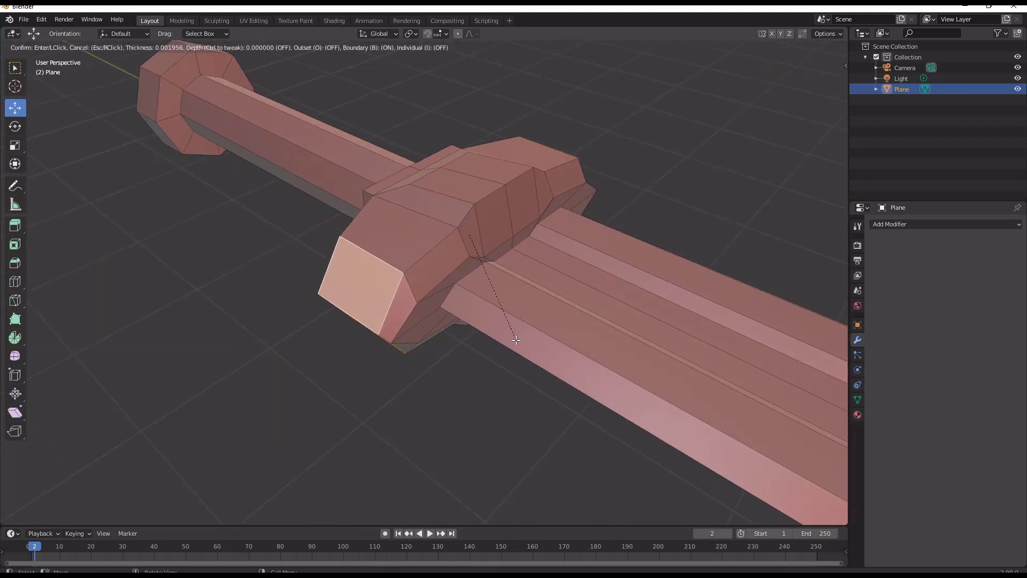
pyautogui.click(571, 351)
# Scale the inset end faces of the guard arms down along Y to make them narrower
pyautogui.moveTo(571, 352); pyautogui.dragTo(546, 359, button='middle')
pyautogui.press('s')
pyautogui.press('x')
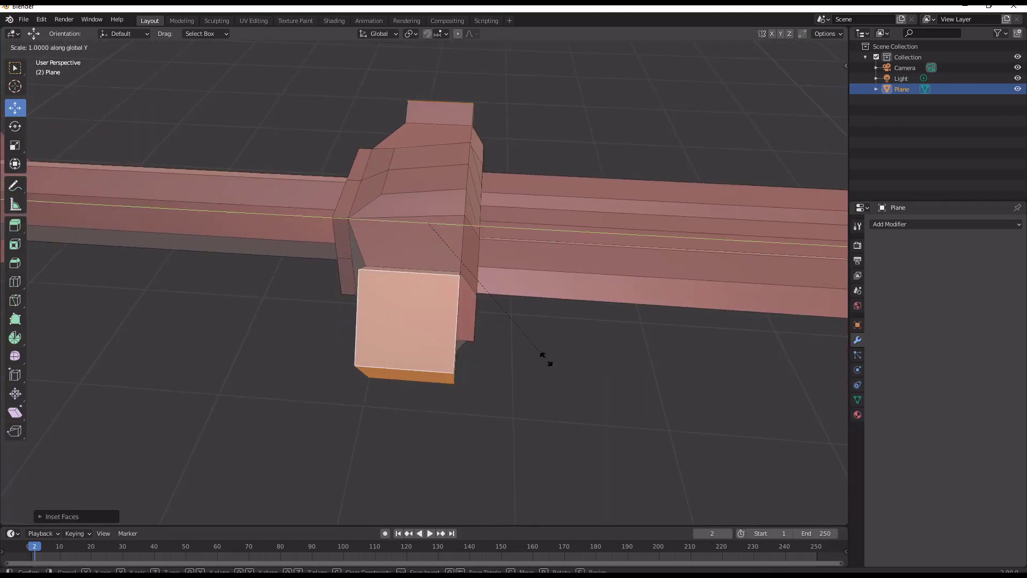
pyautogui.click(424, 311)
# Add a level 2 Subdivision Surface modifier to the sword and reopen its mesh for editing
pyautogui.press('Tab')
pyautogui.moveTo(402, 340); pyautogui.dragTo(496, 383, button='middle')
pyautogui.scroll(4, 452, 381)
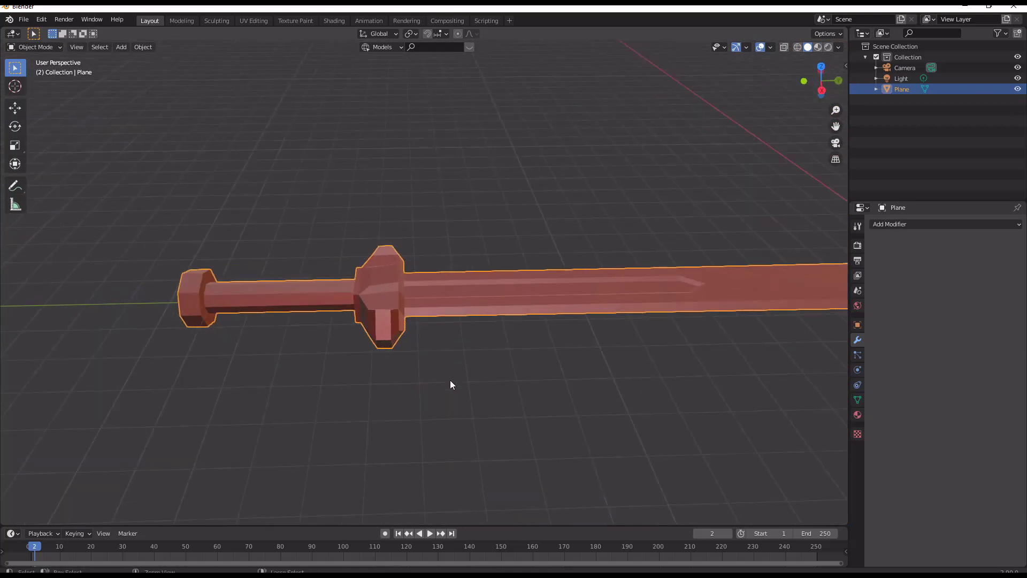
pyautogui.hotkey('ctrl', '2')
pyautogui.moveTo(432, 356); pyautogui.dragTo(396, 415, button='middle')
pyautogui.scroll(5, 405, 474)
pyautogui.press('Tab')
pyautogui.click(294, 351)
pyautogui.click(322, 364)
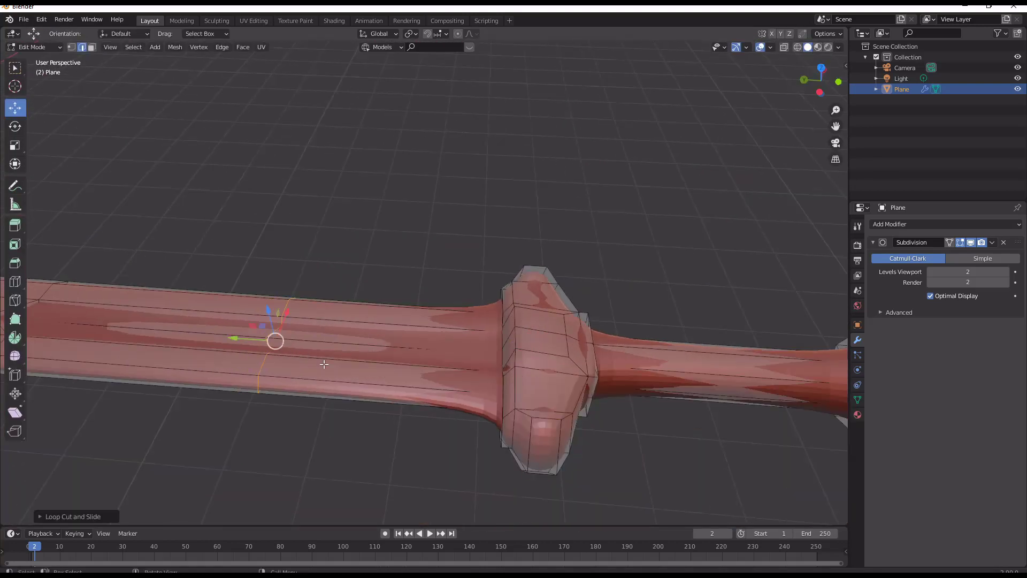
pyautogui.hotkey('ctrl', 'z')
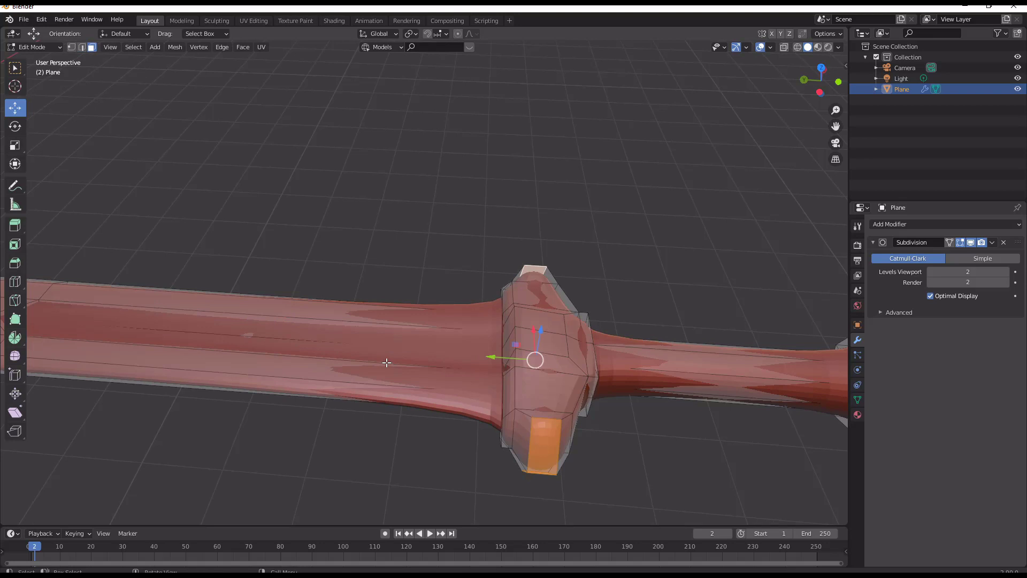
# Add a loop cut across the blade and slide it up against the guard
pyautogui.hotkey('ctrl', 'r')
pyautogui.moveTo(367, 339); pyautogui.dragTo(516, 388)
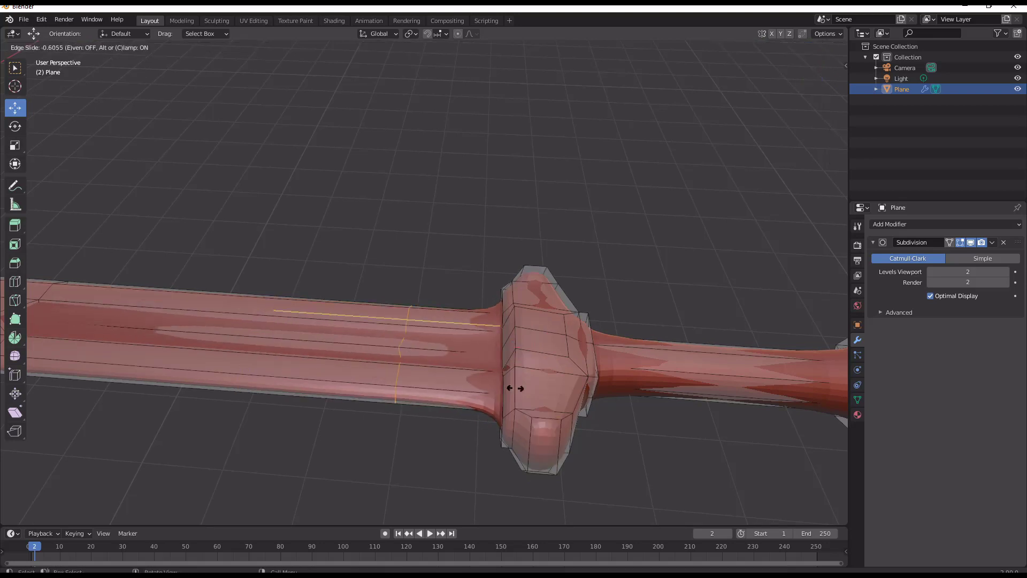
pyautogui.click(605, 384)
# Add two loop cuts around the grip, one slid close to the guard and one close to the pommel
pyautogui.moveTo(586, 381); pyautogui.dragTo(484, 369, button='middle')
pyautogui.hotkey('ctrl', 'r')
pyautogui.moveTo(537, 355); pyautogui.dragTo(409, 341)
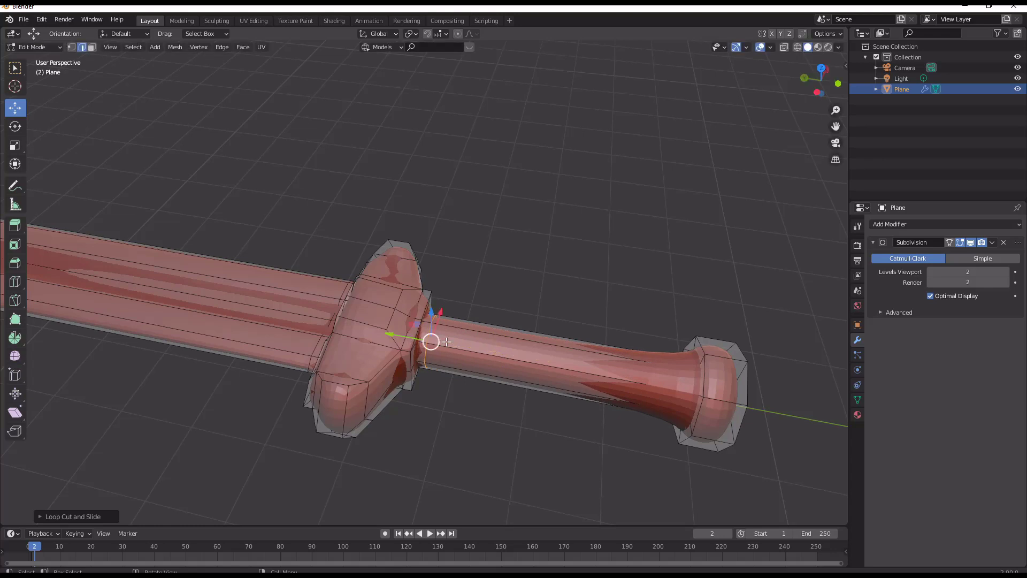
pyautogui.moveTo(555, 364); pyautogui.dragTo(709, 362)
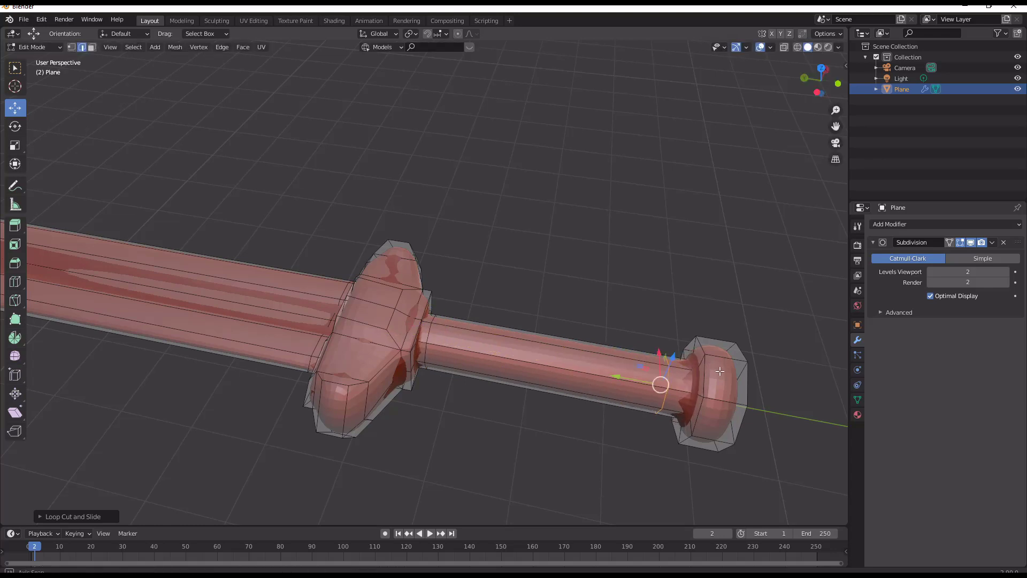
# Add supporting edge loops around the pommel to sharpen its rounded rim
pyautogui.moveTo(709, 363); pyautogui.dragTo(685, 383, button='middle')
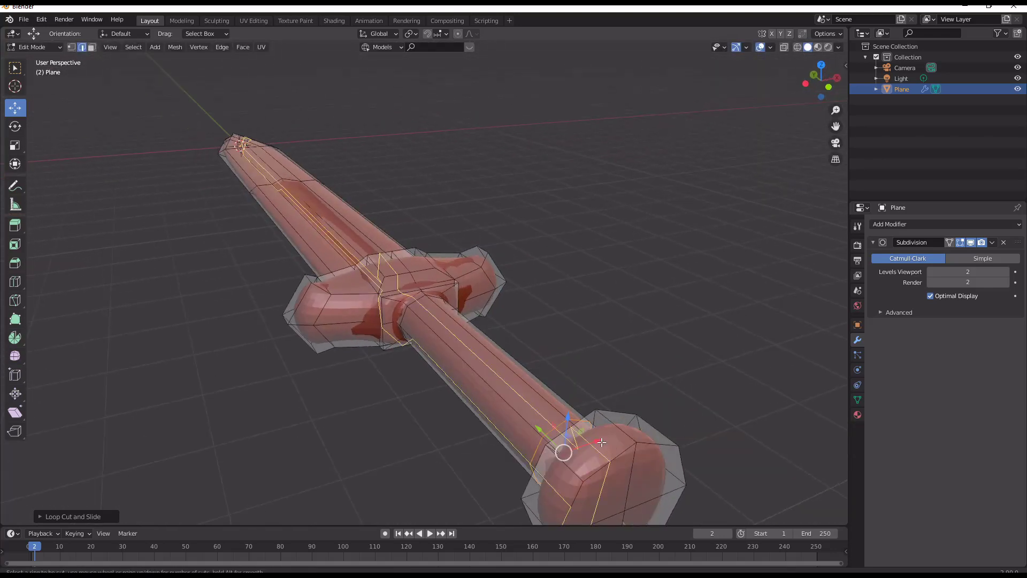
pyautogui.moveTo(624, 435); pyautogui.dragTo(629, 443)
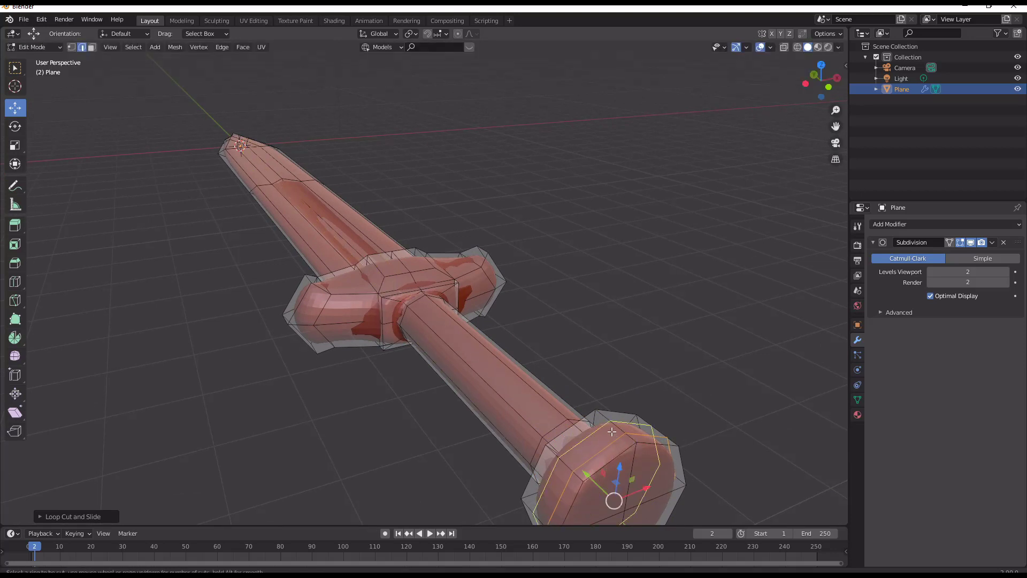
pyautogui.click(606, 426)
# Leave mesh editing and apply smooth shading to the whole sword
pyautogui.press('Tab')
pyautogui.rightClick(460, 349)
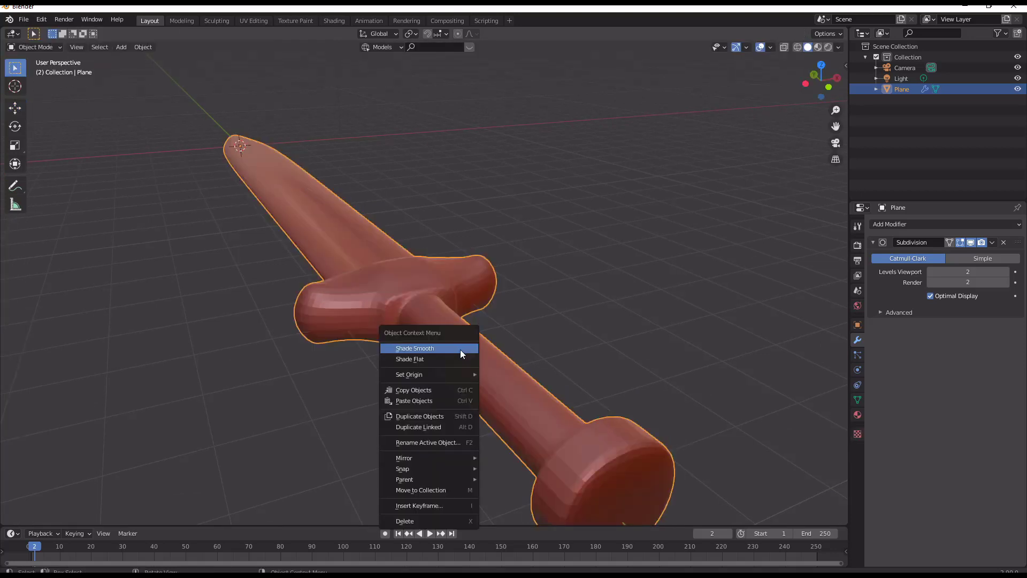
pyautogui.click(460, 349)
pyautogui.moveTo(475, 354); pyautogui.dragTo(455, 335, button='middle')
# Add a loop cut around the guard's blade-side face and slide it toward the blade joint by a factor of about 0.55
pyautogui.press('Tab')
pyautogui.scroll(3, 560, 345)
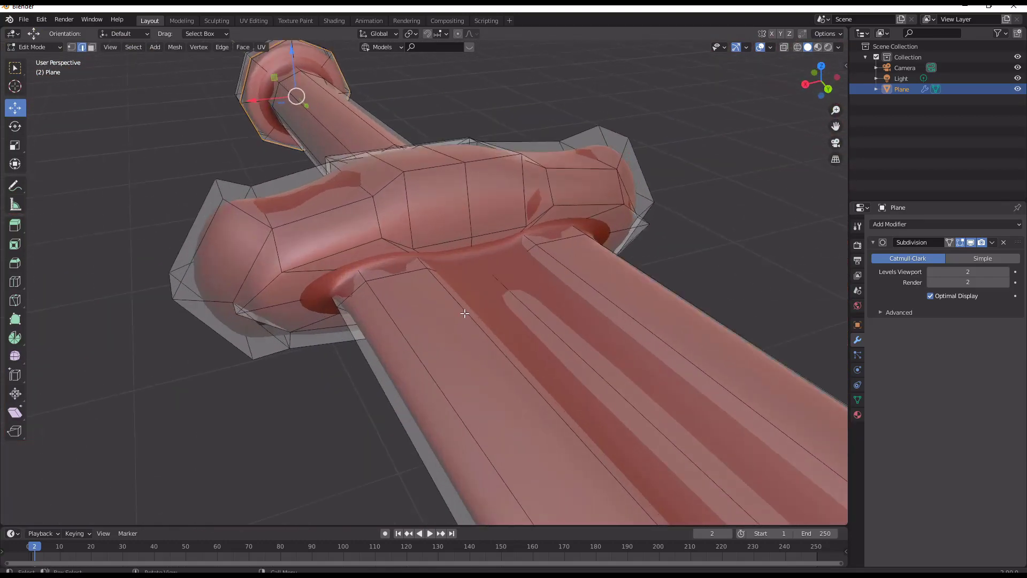
pyautogui.click(392, 252)
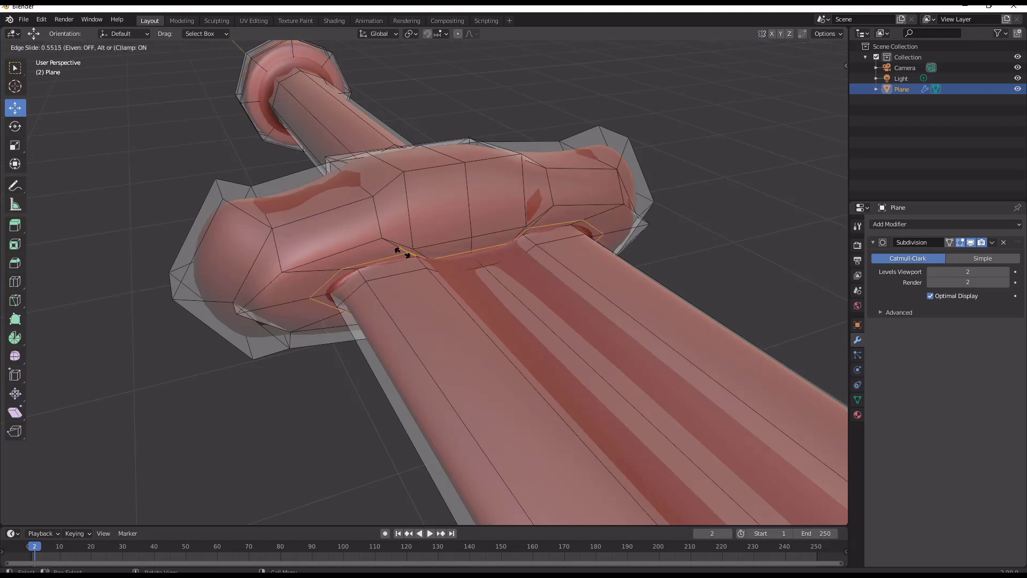
pyautogui.click(405, 256)
pyautogui.press('Tab')
pyautogui.scroll(-4, 405, 257)
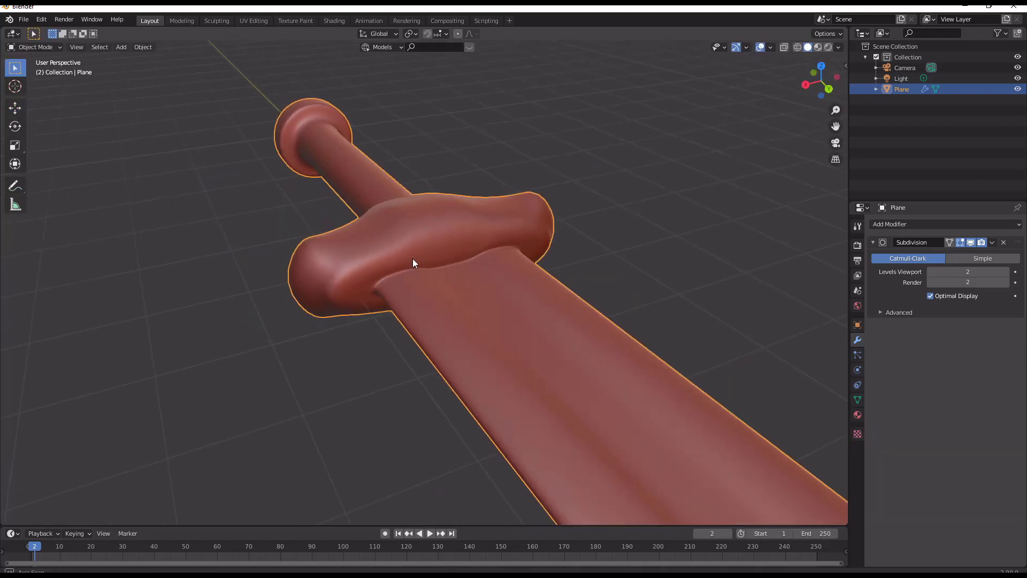
# Add a loop cut around one end of the crossguard and slide it close to the end's rim by a factor of about 0.85
pyautogui.moveTo(412, 262); pyautogui.dragTo(204, 231, button='middle')
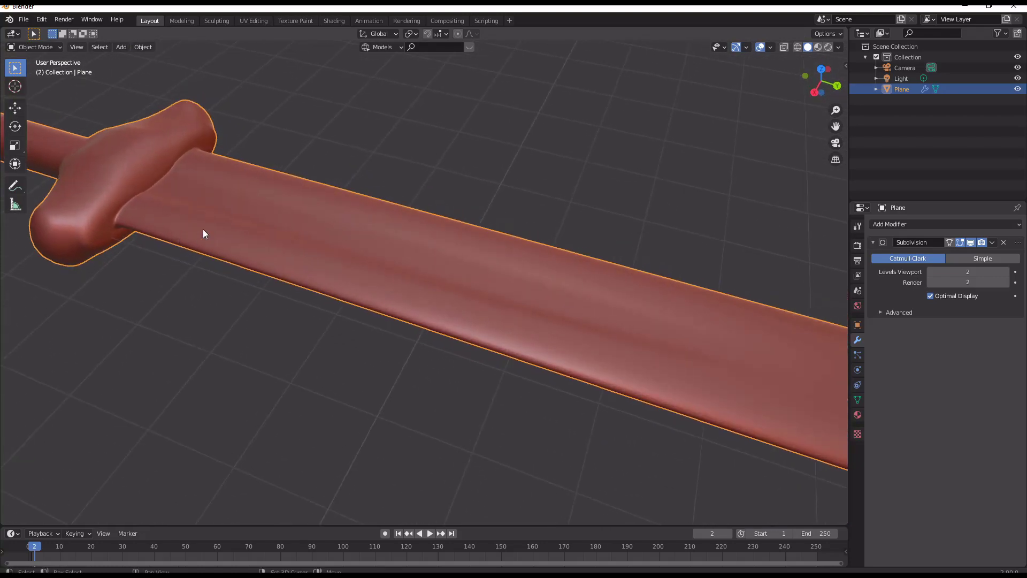
pyautogui.press('Tab')
pyautogui.scroll(5, 307, 220)
pyautogui.moveTo(307, 220); pyautogui.dragTo(407, 150, button='middle')
pyautogui.hotkey('ctrl', 'r')
pyautogui.click(401, 121)
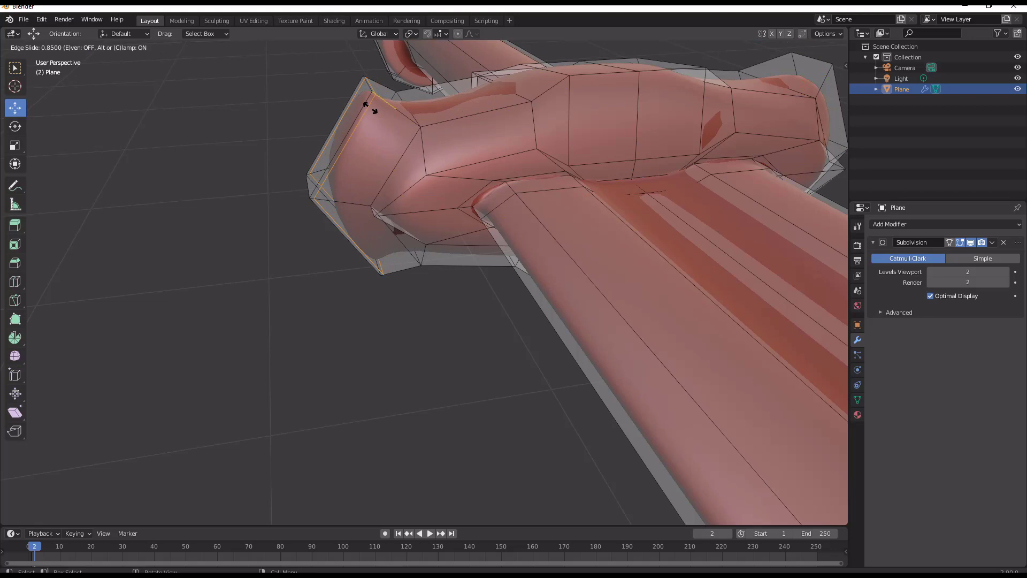
pyautogui.click(370, 108)
pyautogui.press('Tab')
pyautogui.scroll(-3, 487, 167)
pyautogui.moveTo(494, 172); pyautogui.dragTo(351, 221, button='middle')
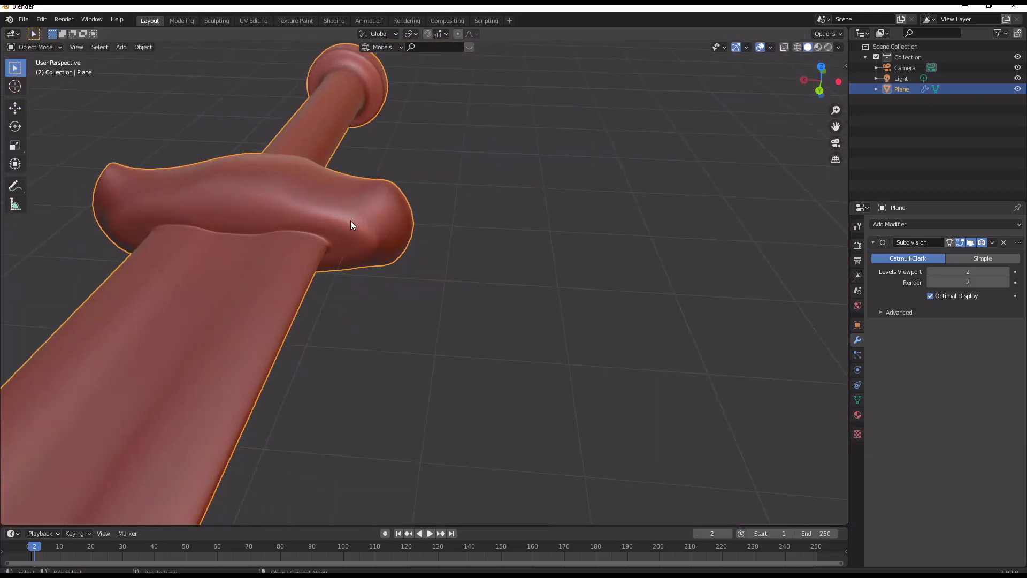
# Add a matching supporting loop cut around the opposite end of the crossguard, slid close to its rim
pyautogui.press('Tab')
pyautogui.hotkey('ctrl', 'r')
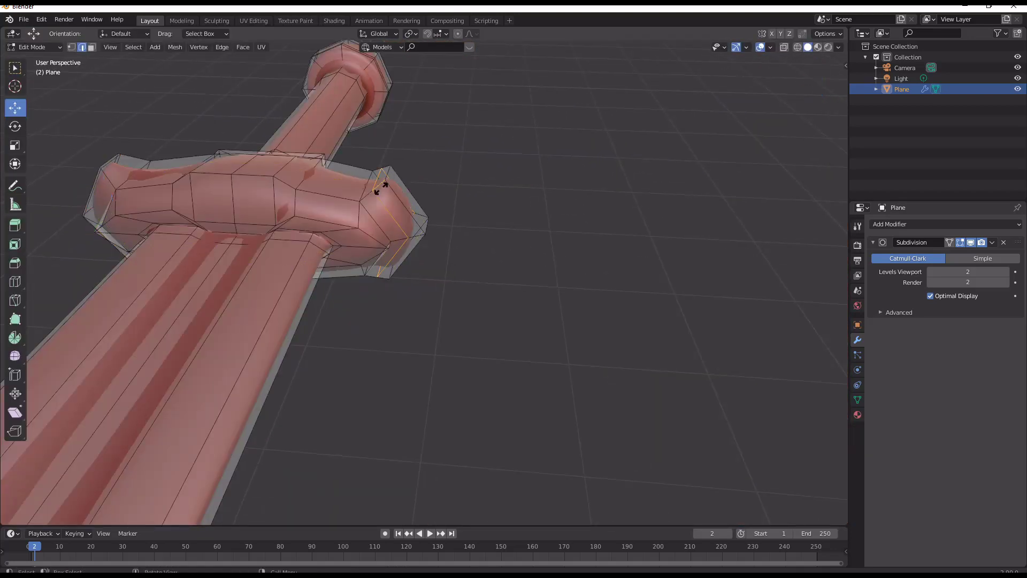
pyautogui.click(394, 186)
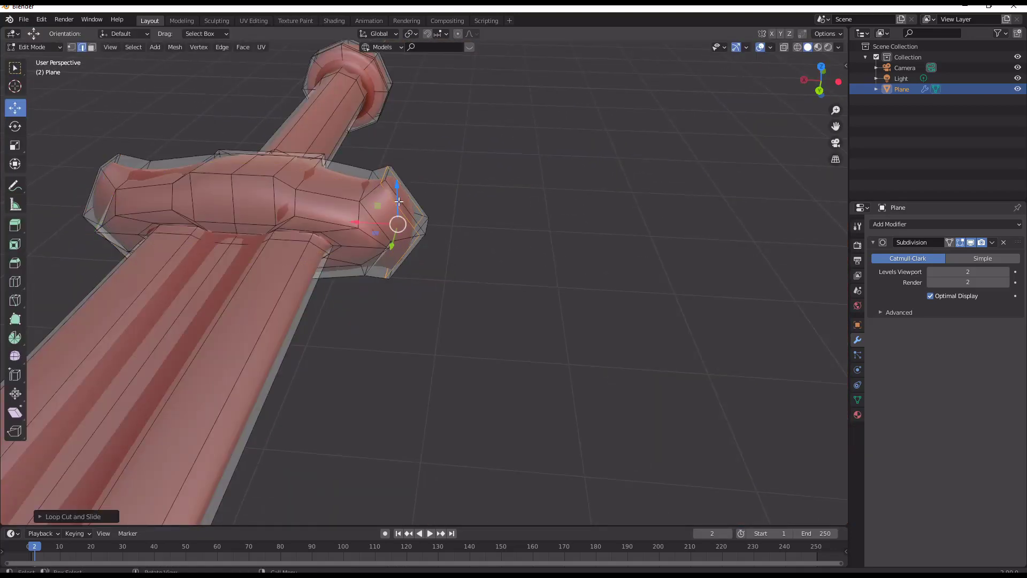
# Try a lengthwise loop cut along the crossguard's blade-side face, and undo it
pyautogui.click(356, 211)
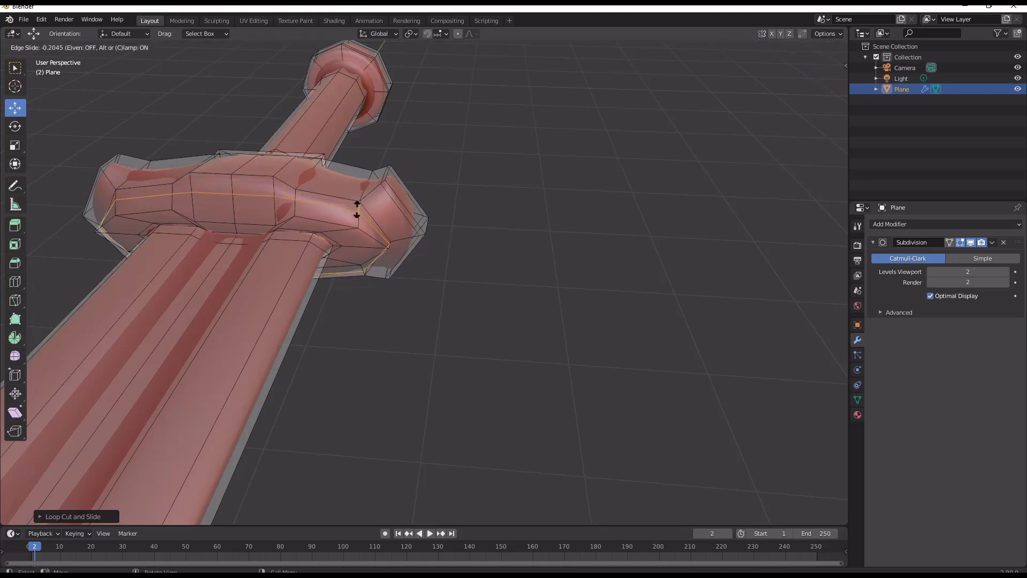
pyautogui.click(364, 206)
pyautogui.press('Tab')
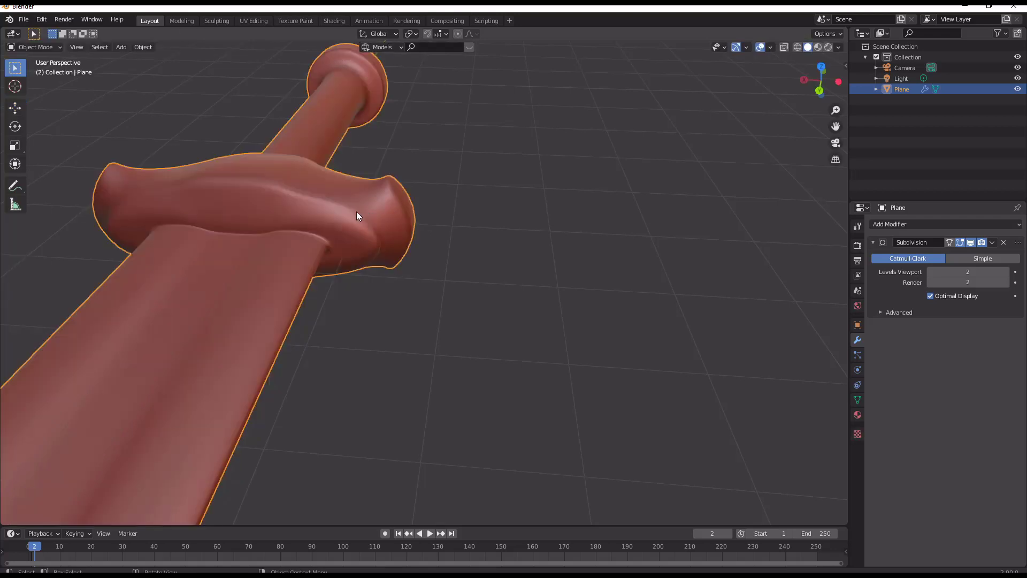
pyautogui.moveTo(356, 210); pyautogui.dragTo(420, 202, button='middle')
pyautogui.press('Tab')
pyautogui.hotkey('ctrl', 'z')
pyautogui.hotkey('ctrl', 'z')
pyautogui.hotkey('ctrl', 'z')
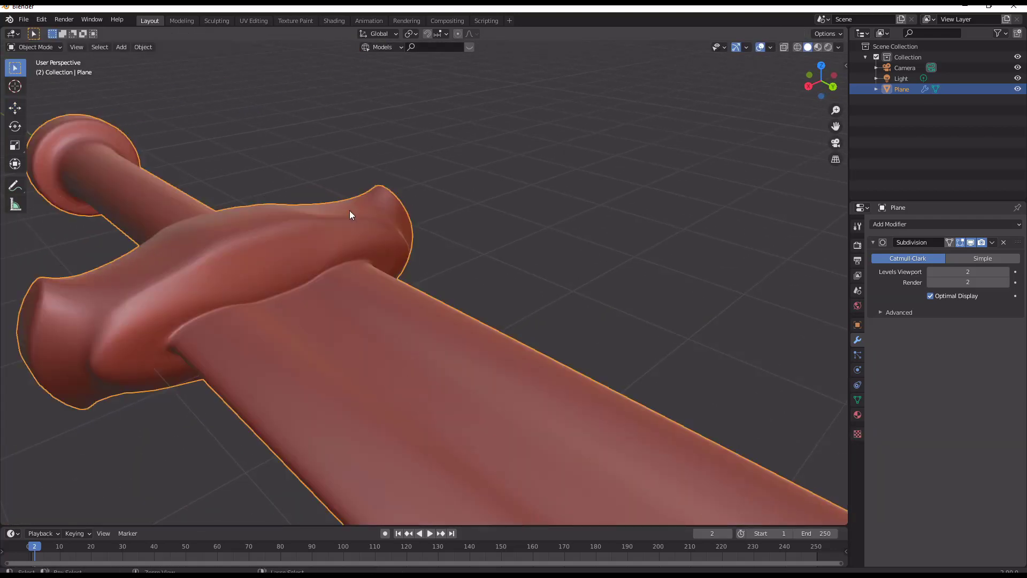
# Add two lengthwise loop cuts around the crossguard's outer sides, one slid toward the blade and one toward the grip by about 0.86
pyautogui.moveTo(285, 231); pyautogui.dragTo(373, 212, button='middle')
pyautogui.hotkey('ctrl', 'r')
pyautogui.click(372, 213)
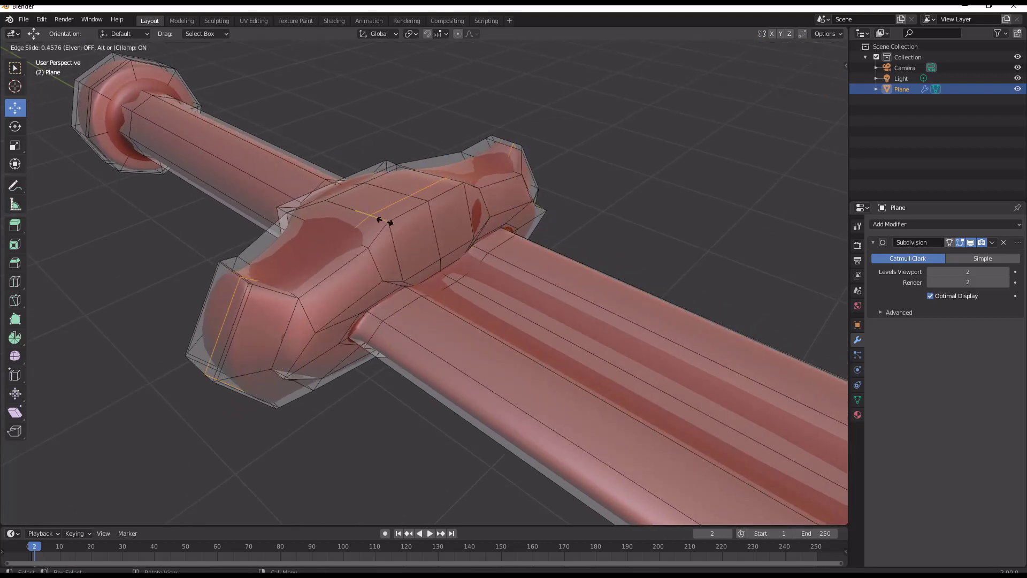
pyautogui.click(387, 227)
pyautogui.moveTo(387, 226); pyautogui.dragTo(402, 216, button='middle')
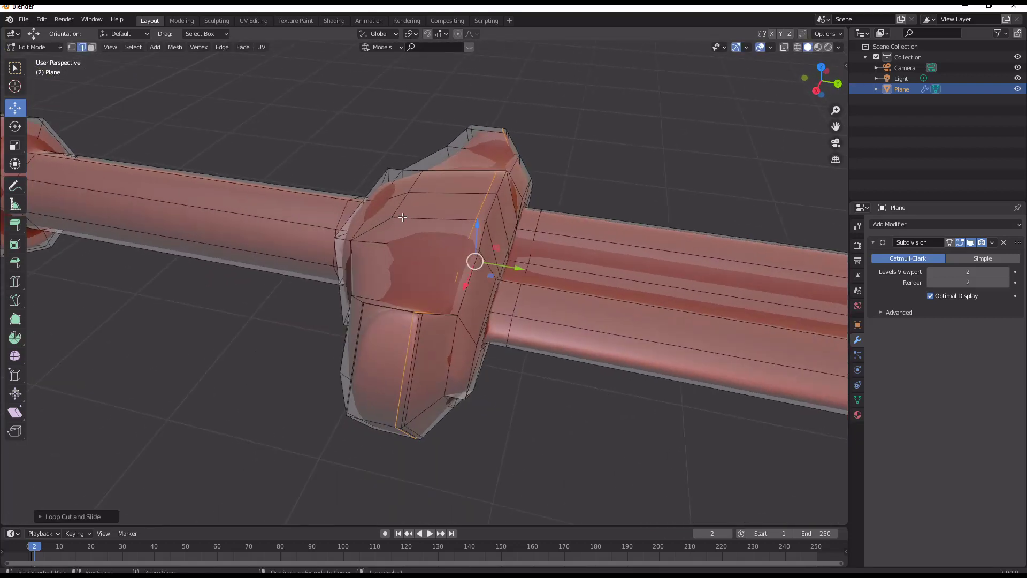
pyautogui.click(420, 219)
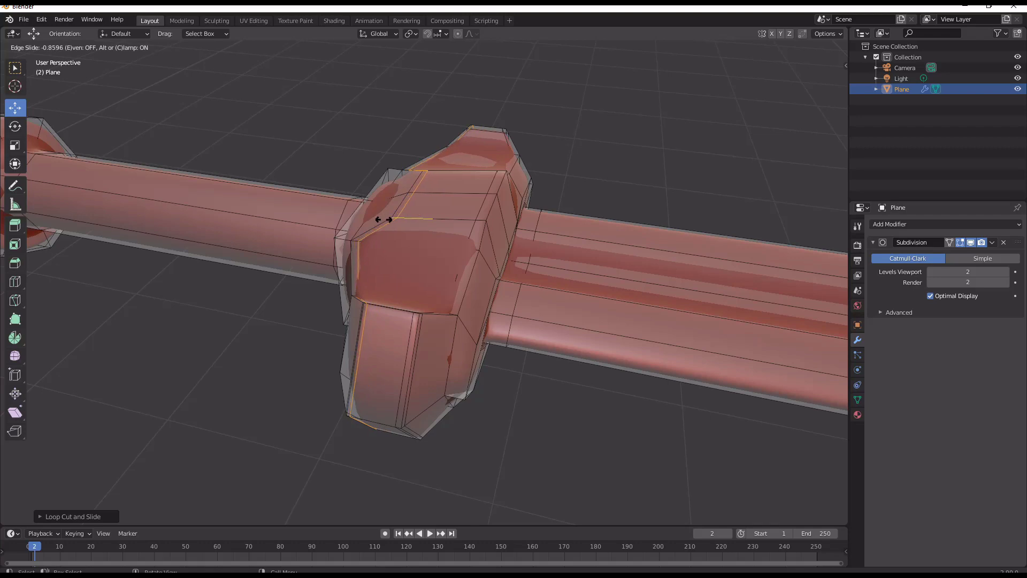
pyautogui.click(385, 220)
pyautogui.press('Tab')
# Add a loop cut across the fullered section of the blade and slide it close to the fuller's tip-side end
pyautogui.moveTo(386, 222); pyautogui.dragTo(375, 296, button='middle')
pyautogui.scroll(2, 375, 296)
pyautogui.keyDown('shift'); pyautogui.moveTo(230, 225); pyautogui.dragTo(367, 326, button='middle'); pyautogui.keyUp('shift')
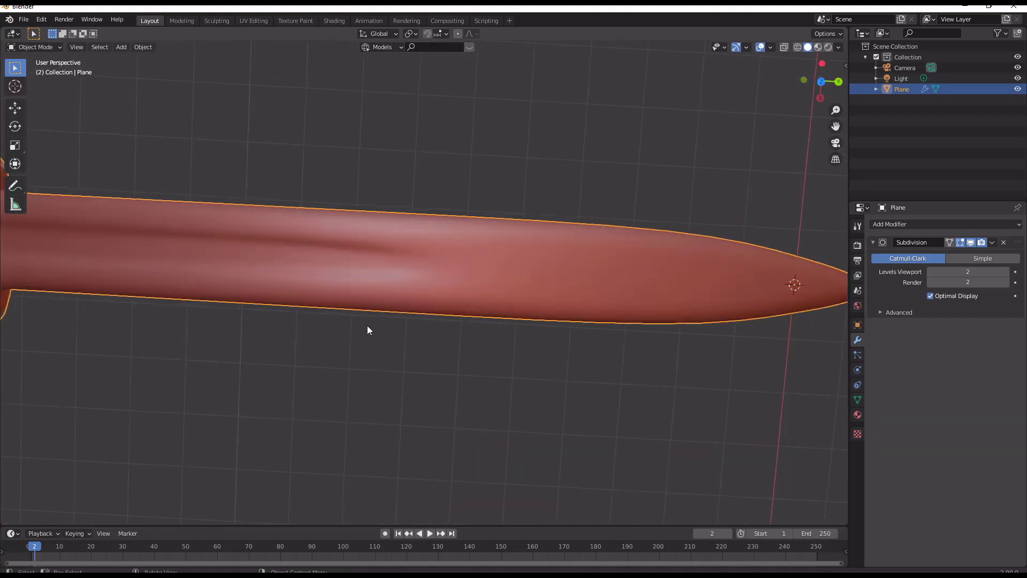
pyautogui.press('Tab')
pyautogui.click(203, 252)
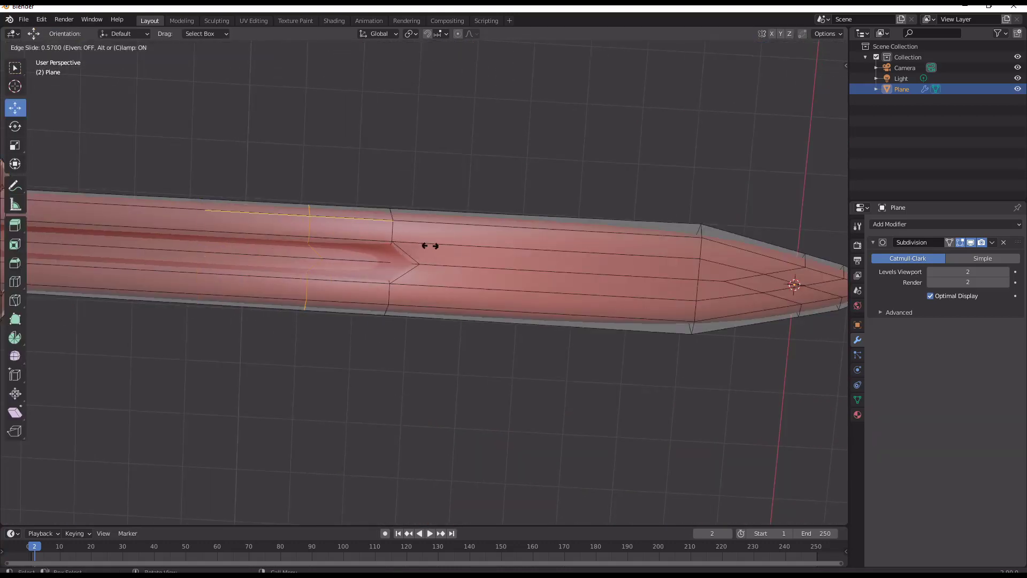
pyautogui.click(498, 251)
pyautogui.press('Tab')
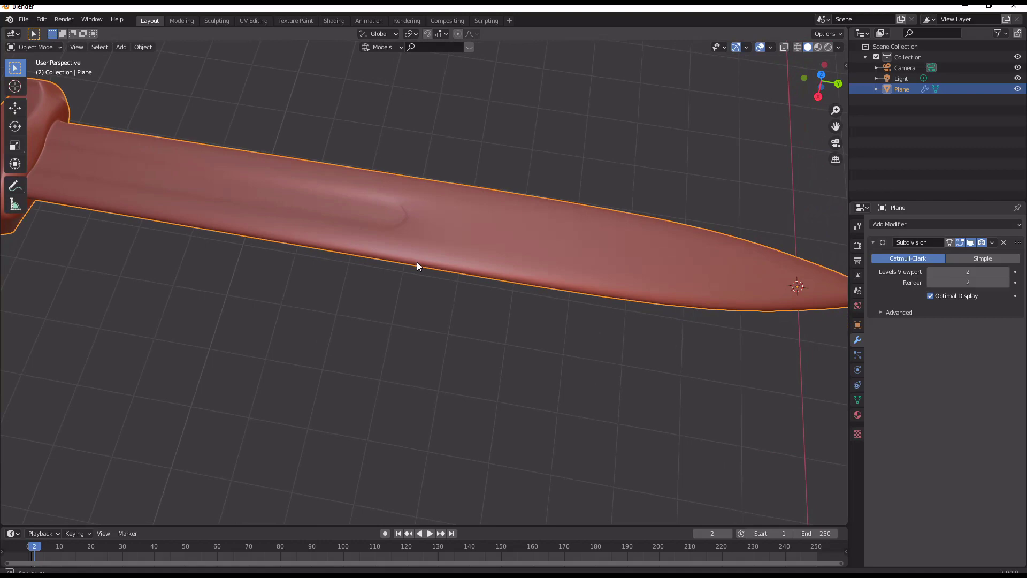
# Add two lengthwise loop cuts along the blade's cutting edges, sliding each toward the point to sharpen the tip
pyautogui.moveTo(417, 266); pyautogui.dragTo(358, 401, button='middle')
pyautogui.press('Tab')
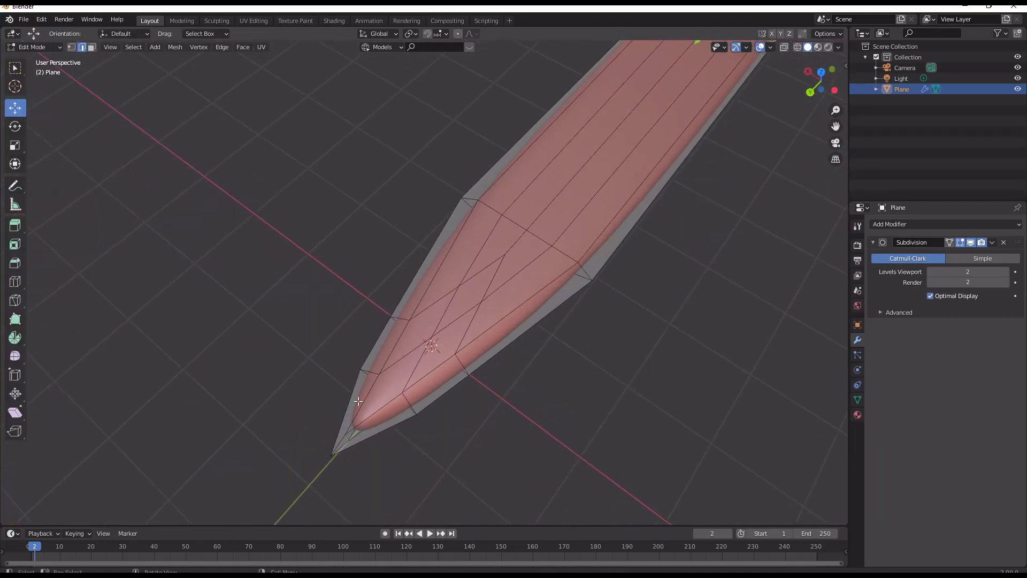
pyautogui.hotkey('ctrl', 'r')
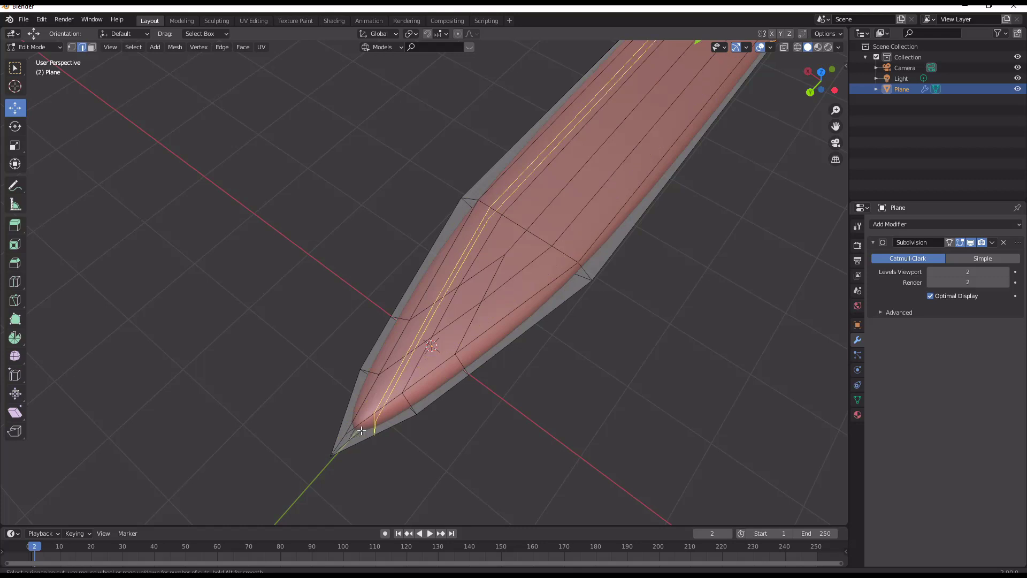
pyautogui.click(361, 431)
pyautogui.click(348, 429)
pyautogui.hotkey('ctrl', 'r')
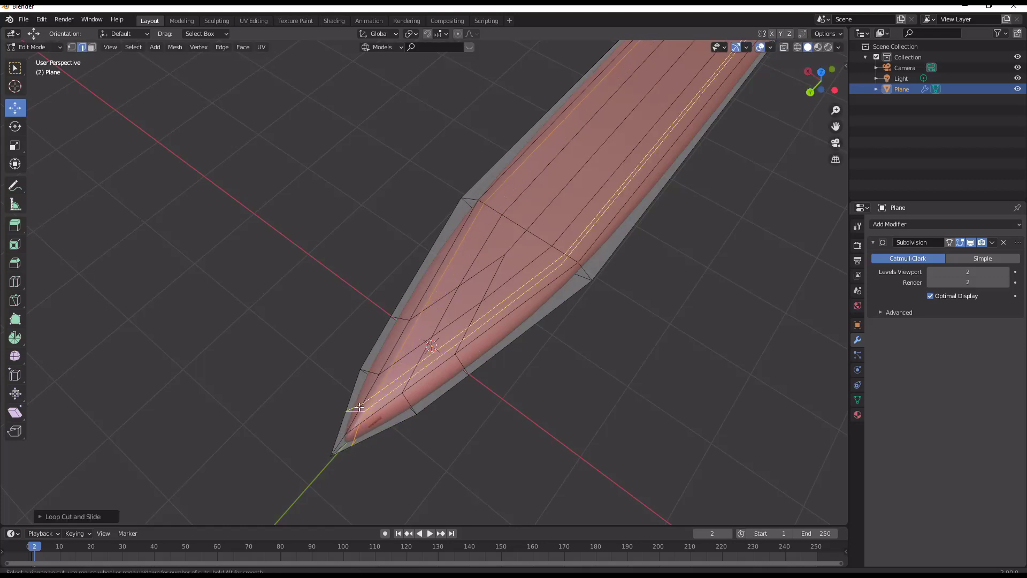
pyautogui.click(359, 407)
pyautogui.click(346, 425)
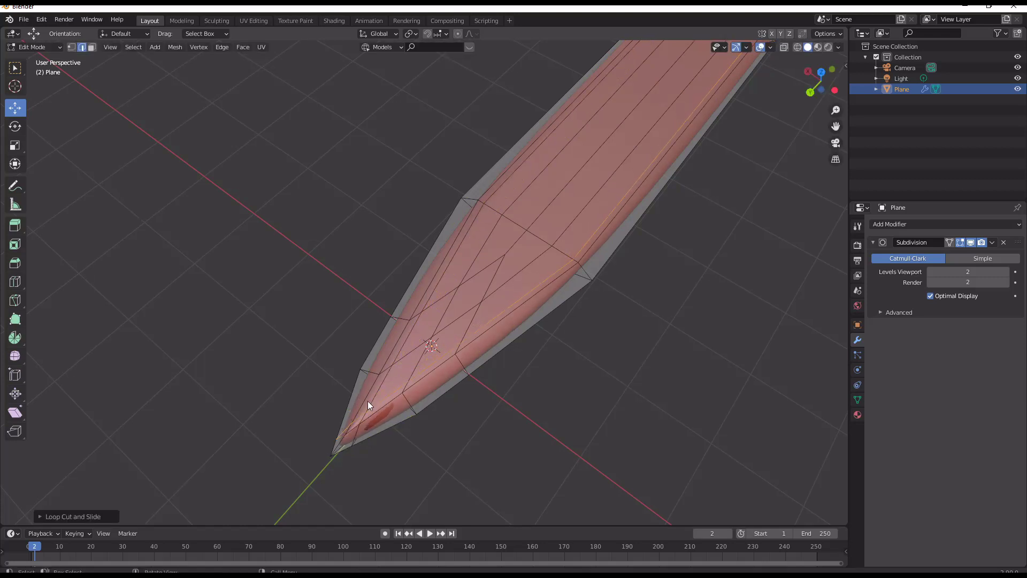